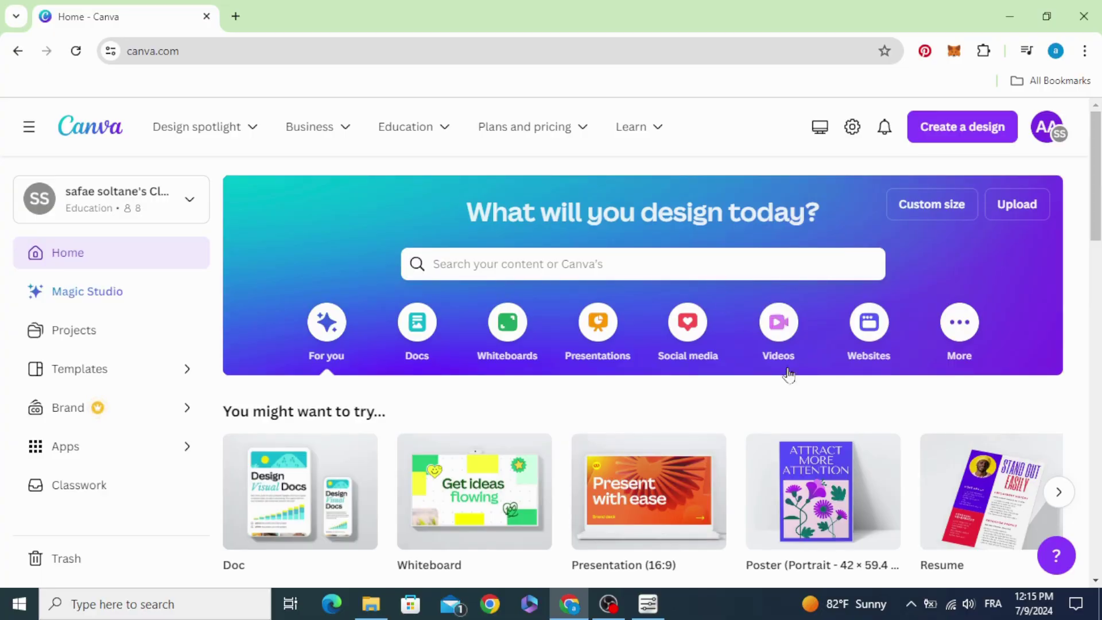
Show the Videos category formats on the home page, down to the blank 1920×1080 video
click(779, 326)
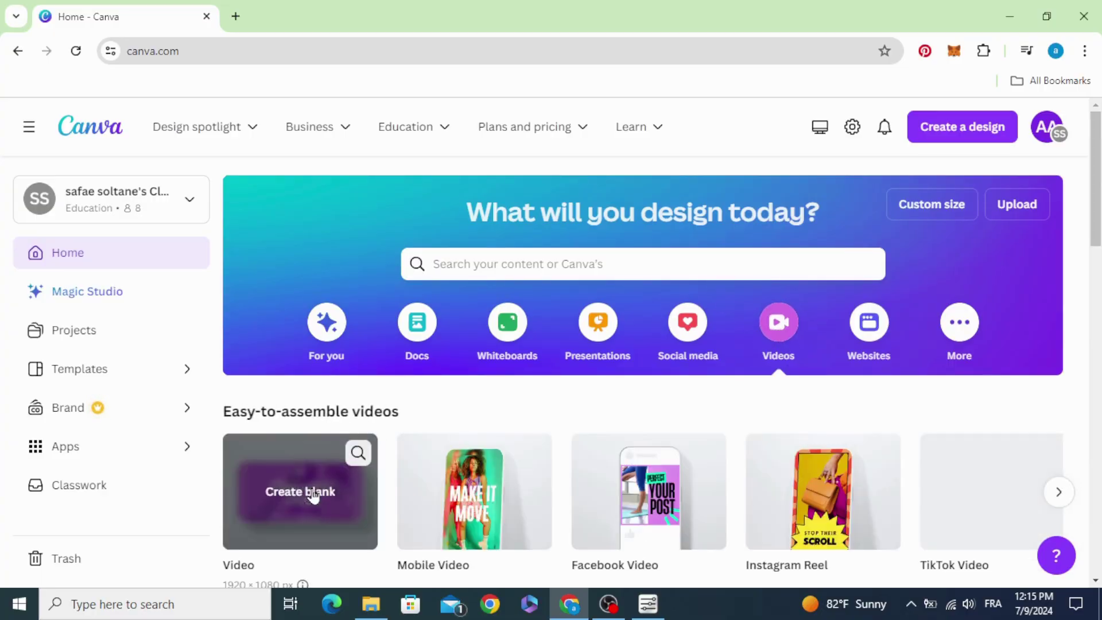
scroll(283, 431, down, 1)
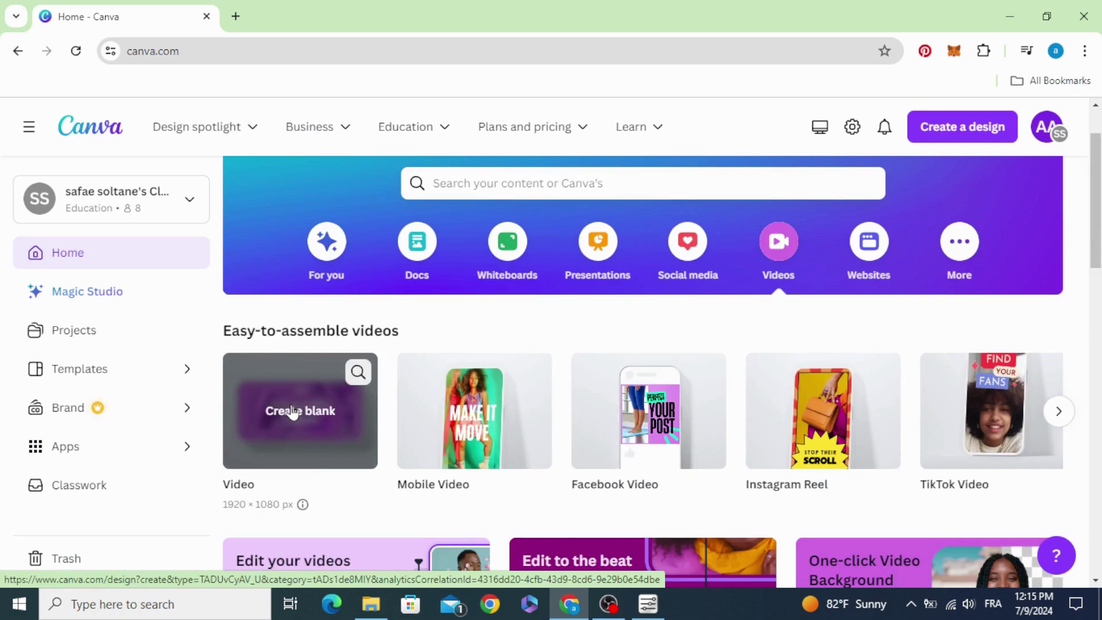
Create a blank video and place the uploaded orange juice image, enlarged, on the page
click(293, 411)
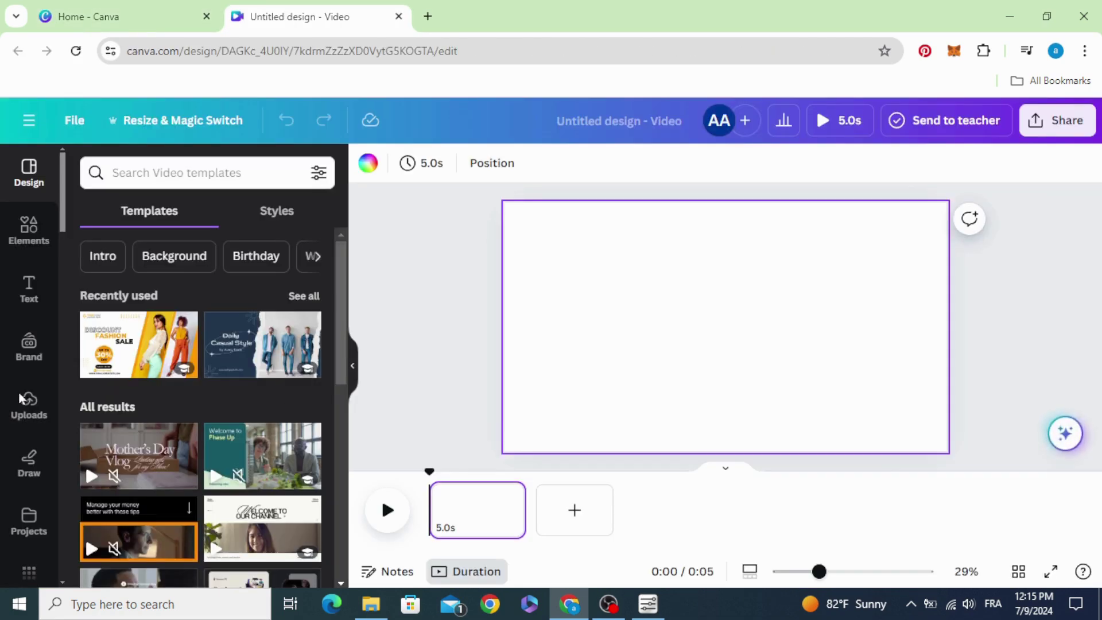
click(26, 408)
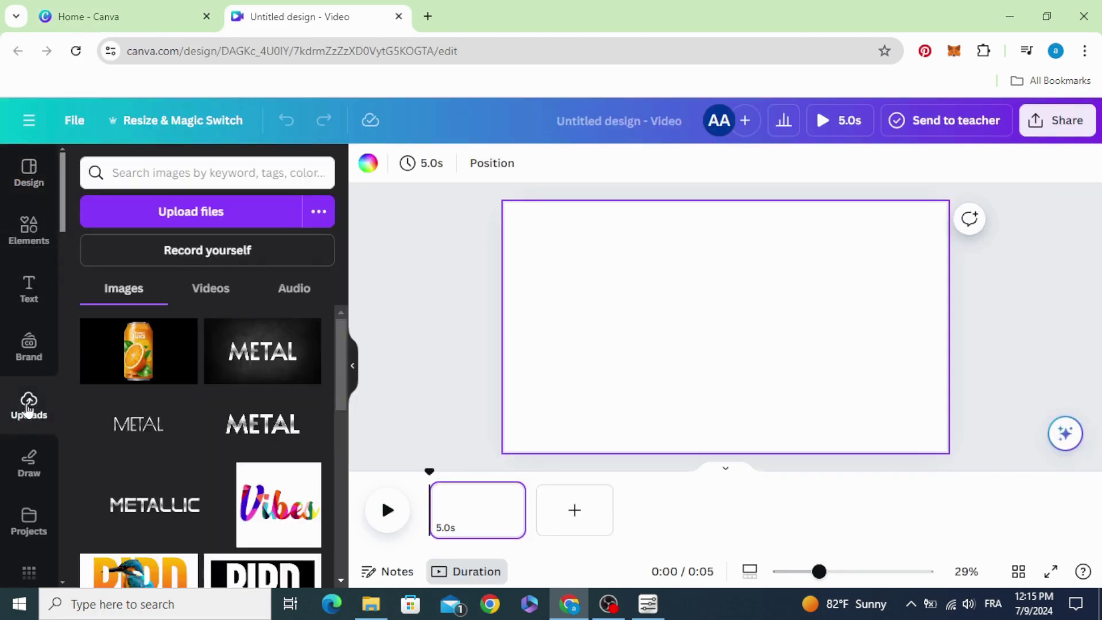
drag(103, 364, 664, 349)
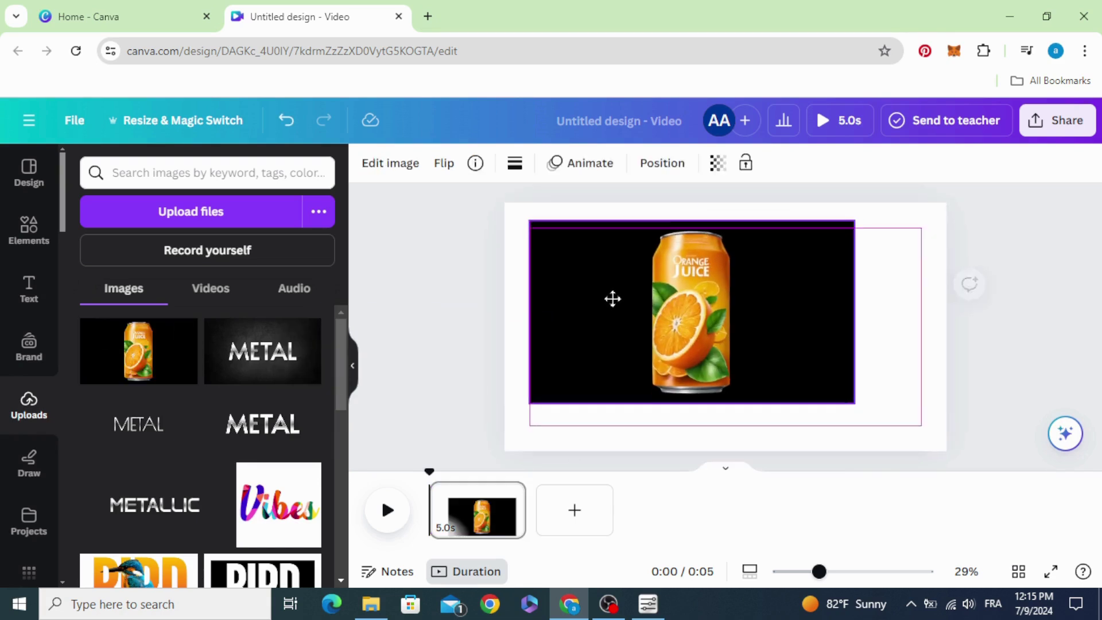
drag(829, 385, 946, 451)
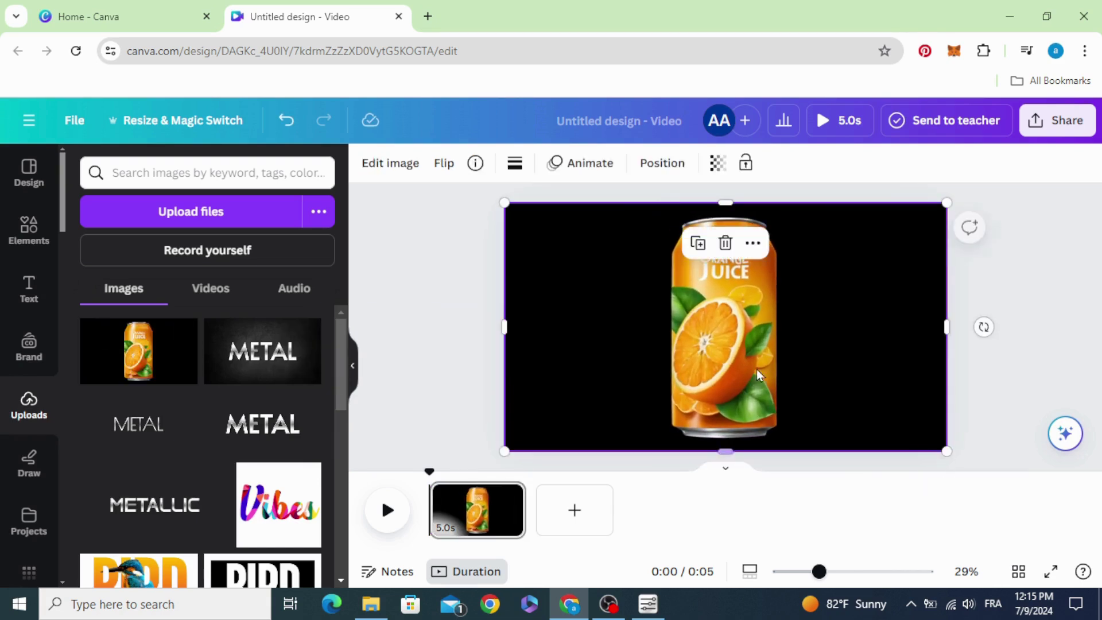
Remove the juice image's black background with BG Remover and trim its left and right edges
click(402, 167)
click(107, 287)
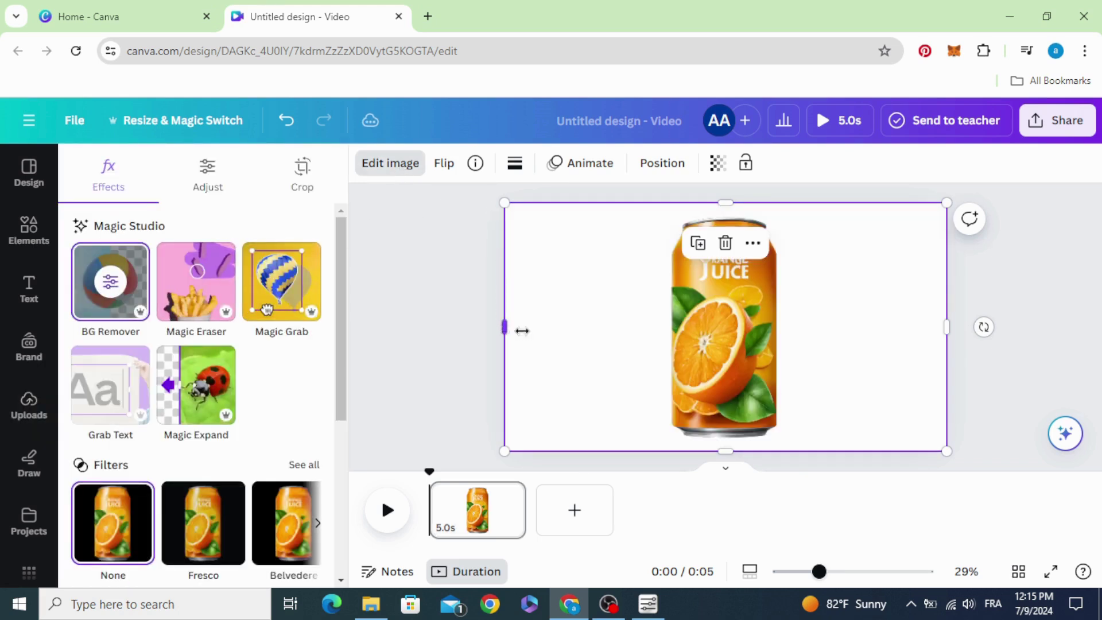
drag(522, 331, 598, 328)
drag(945, 326, 843, 327)
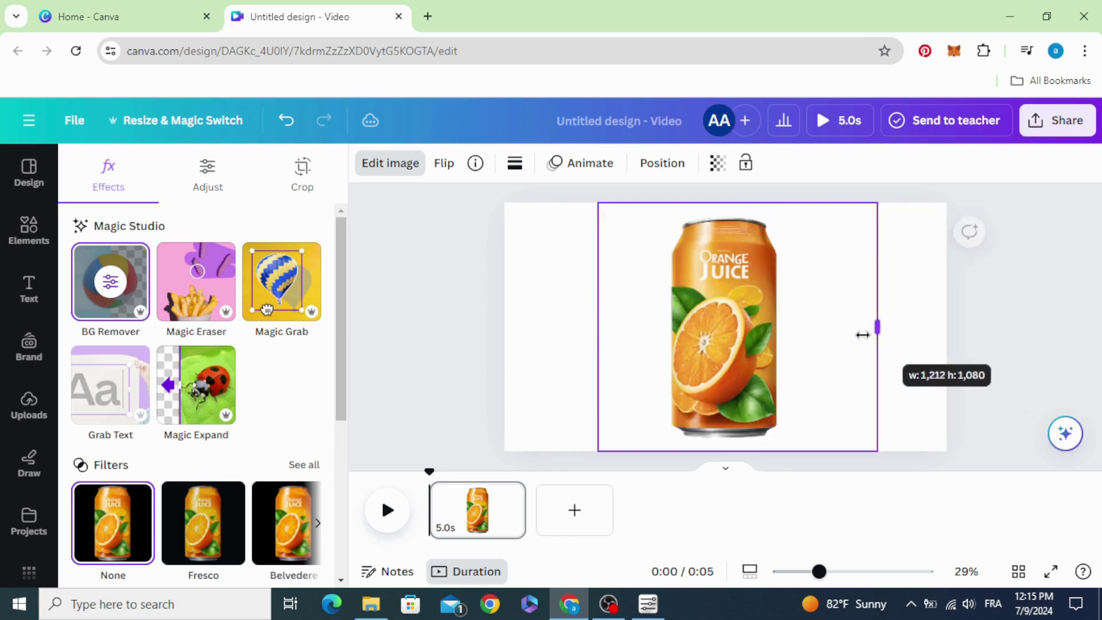
Give the page a gradient background and make it a radial gradient
click(527, 317)
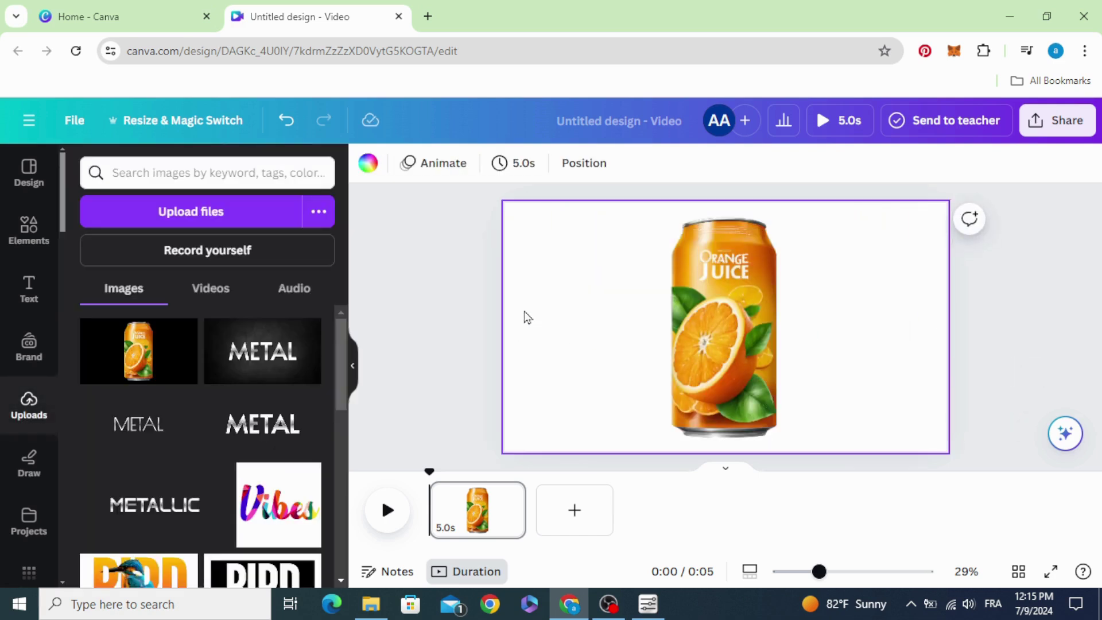
click(368, 163)
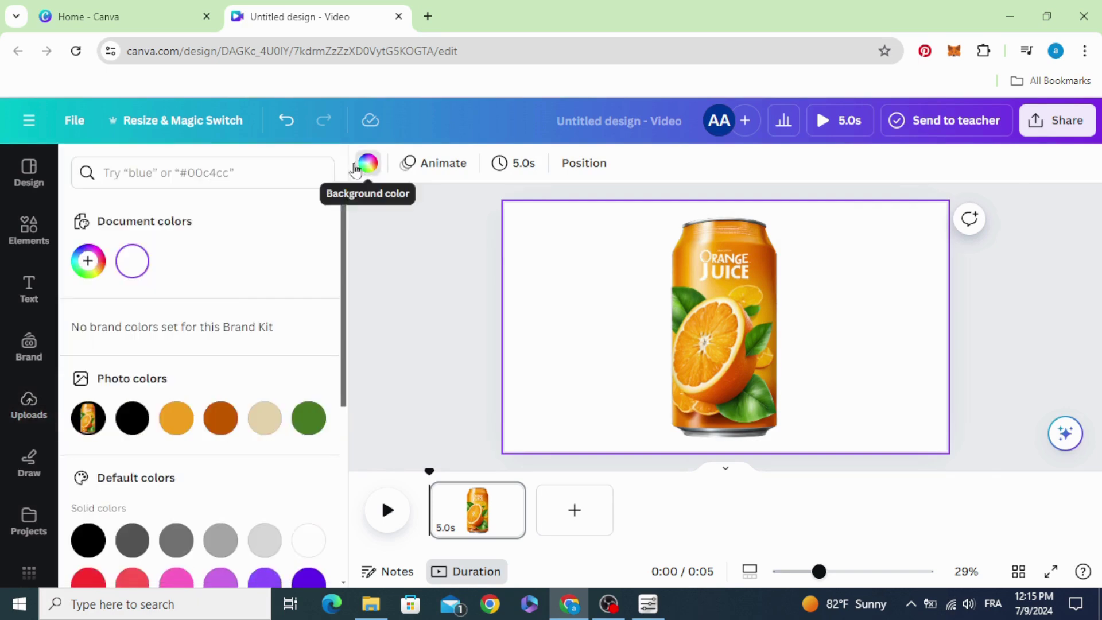
scroll(179, 327, down, 5)
click(87, 463)
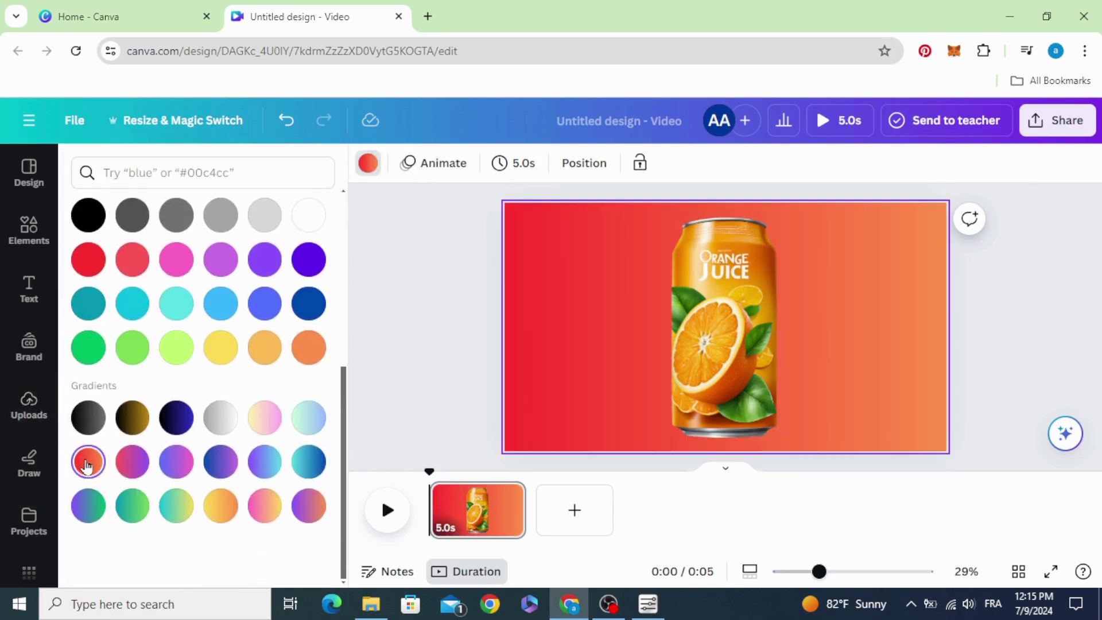
scroll(87, 464, up, 5)
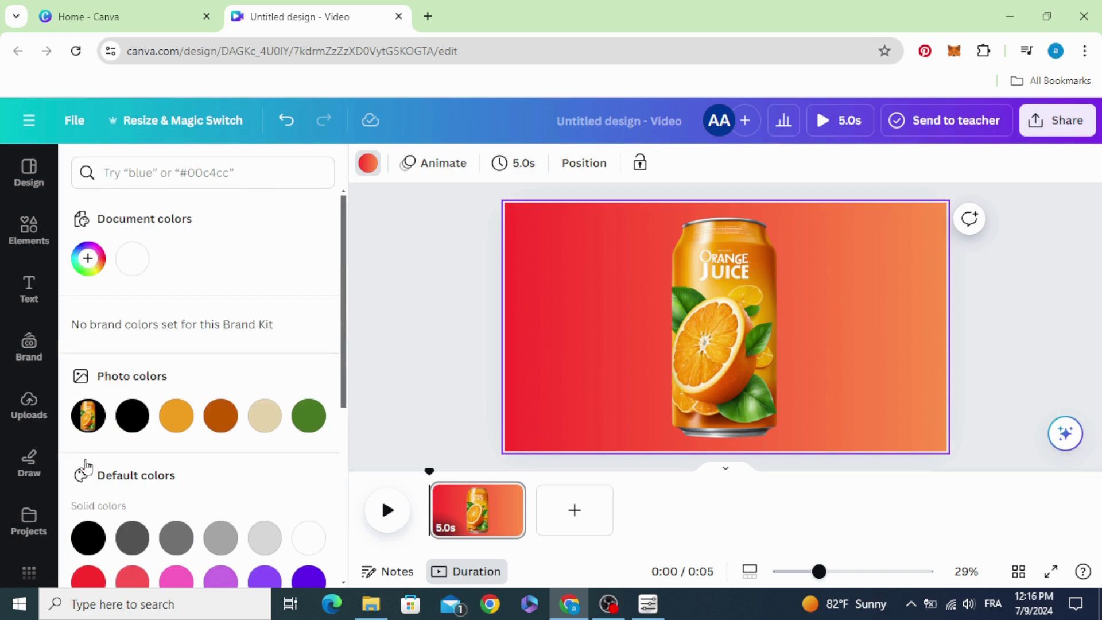
click(88, 263)
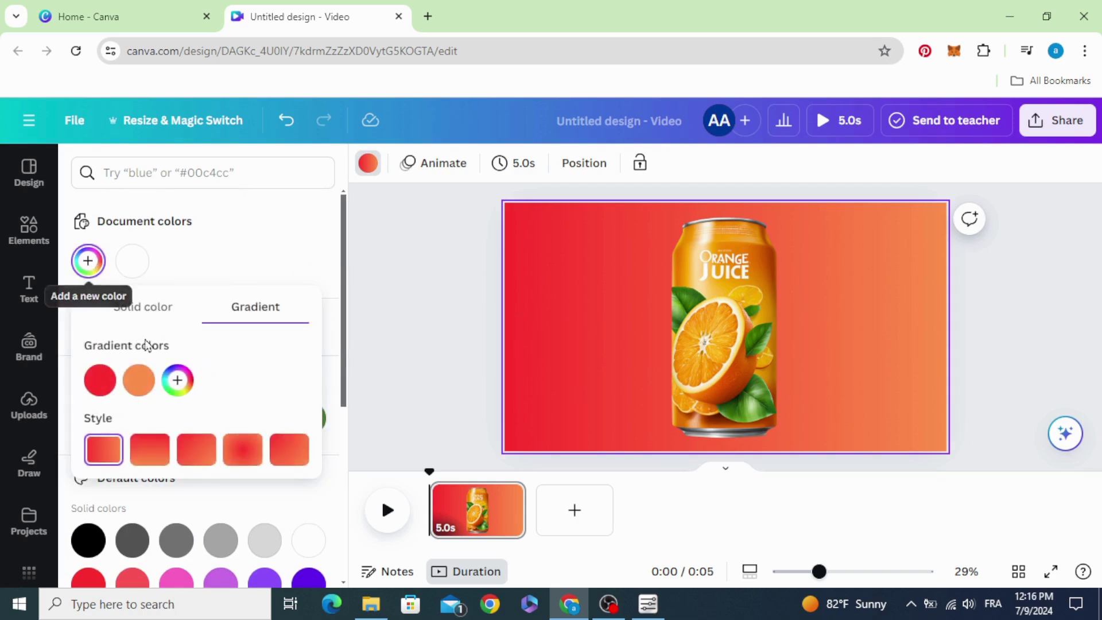
click(243, 450)
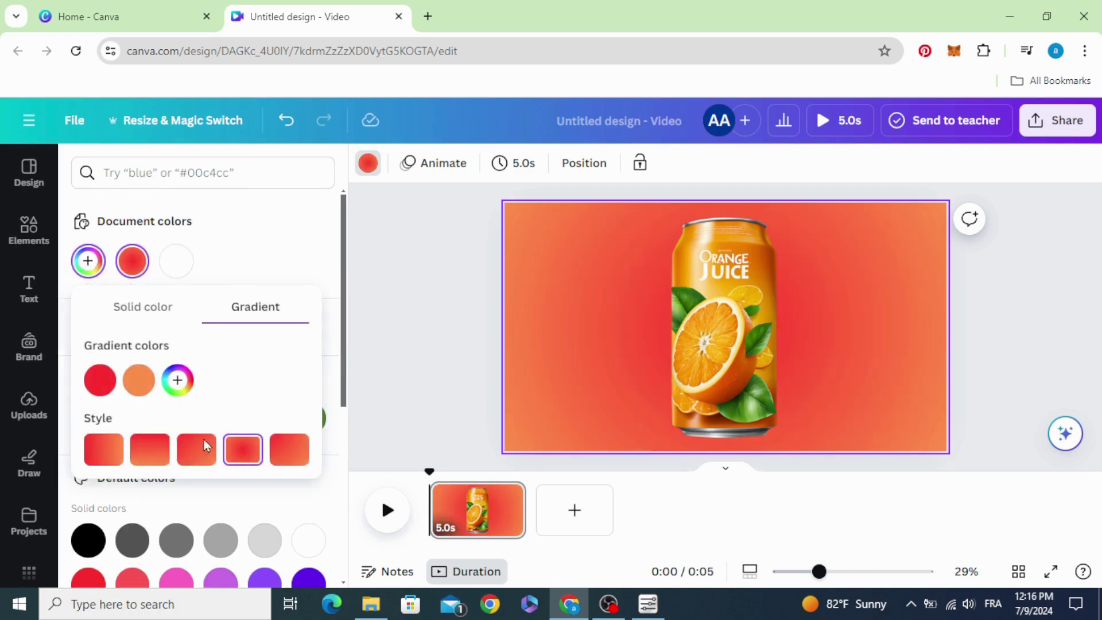
Set the radial gradient's stops to yellow and bright orange
drag(101, 385, 154, 393)
click(100, 380)
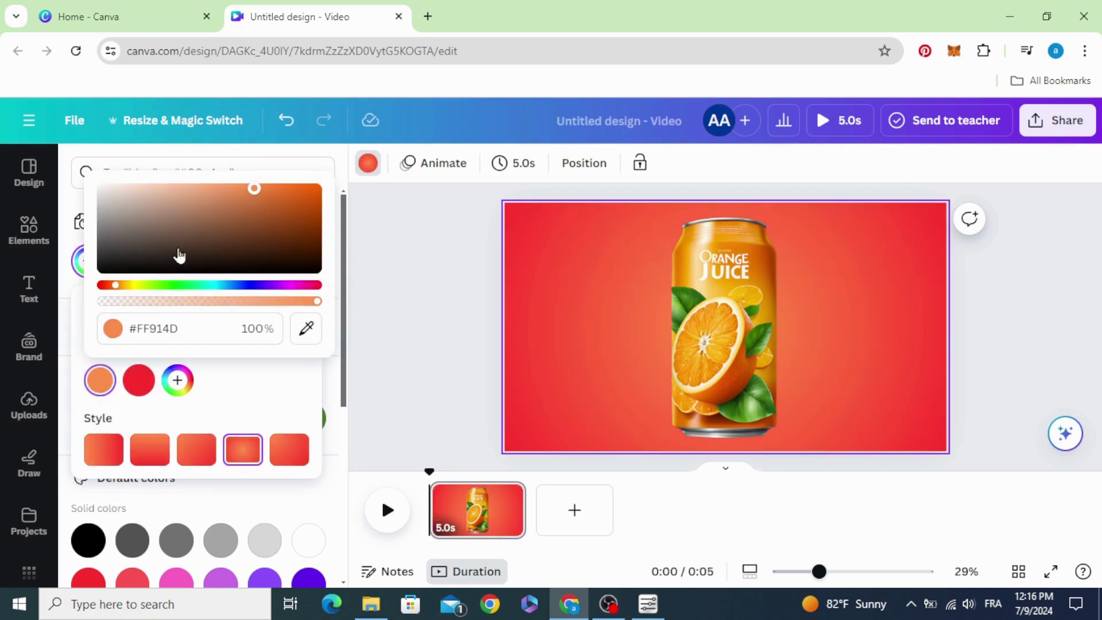
mouse_move(177, 253)
mouse_down()
mouse_move(305, 213)
mouse_move(318, 188)
mouse_up()
drag(117, 285, 130, 287)
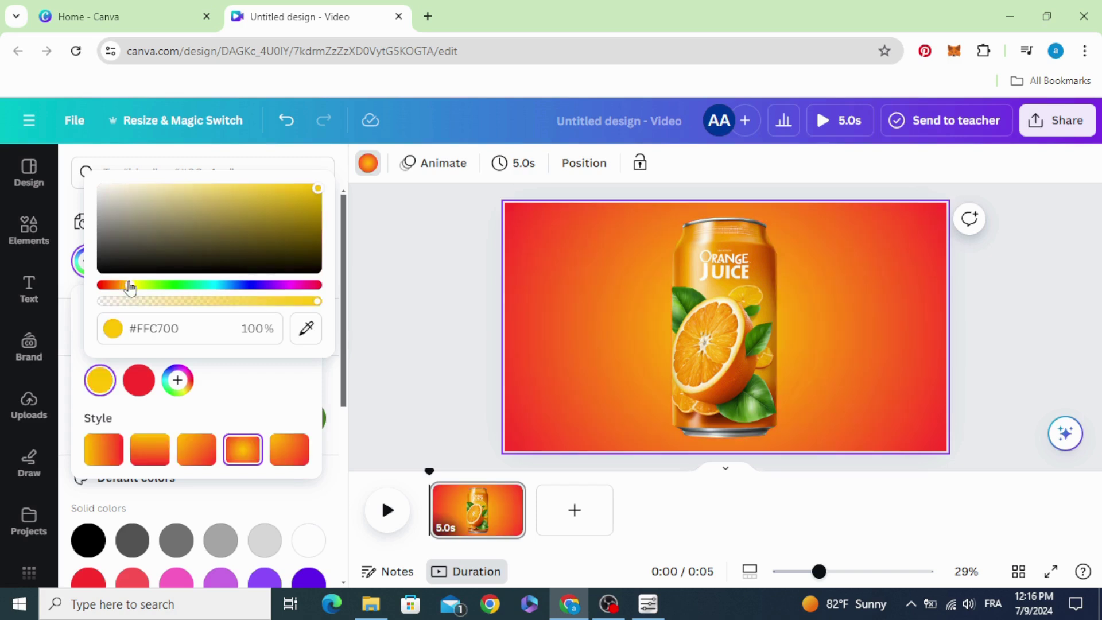
click(310, 190)
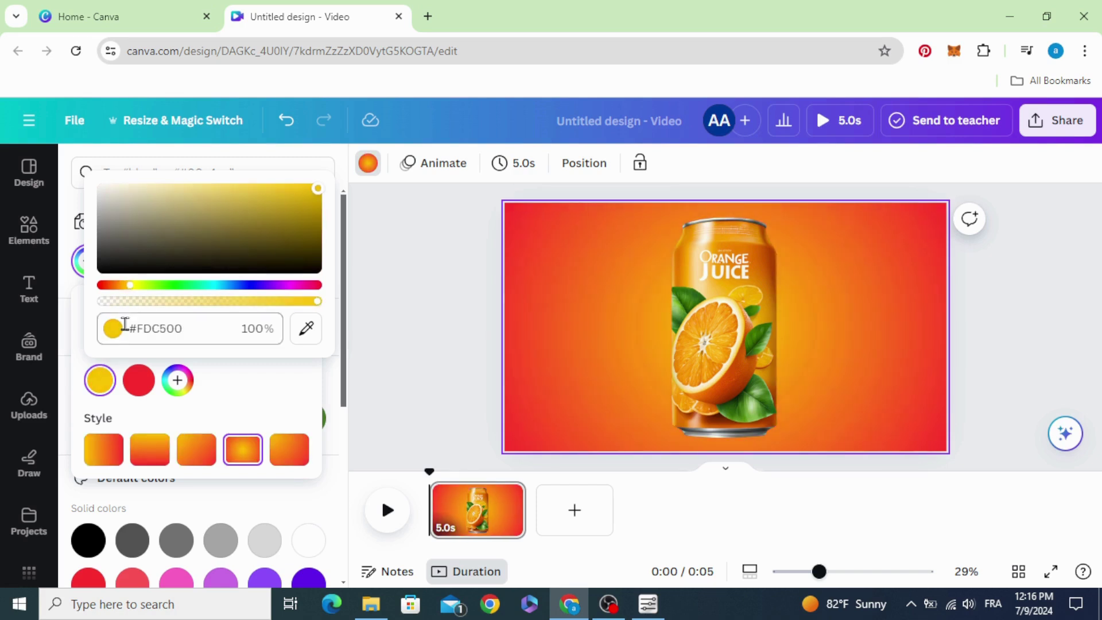
click(140, 381)
click(151, 285)
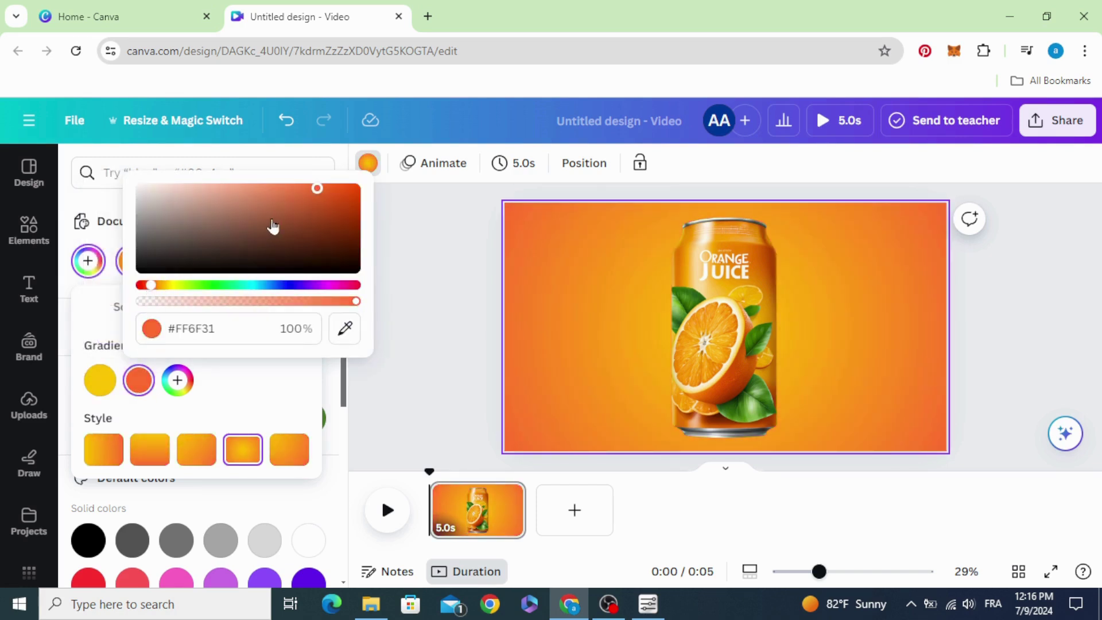
drag(273, 229, 406, 194)
Search Elements for 'orange slice' photos, trying one result and removing it
click(486, 318)
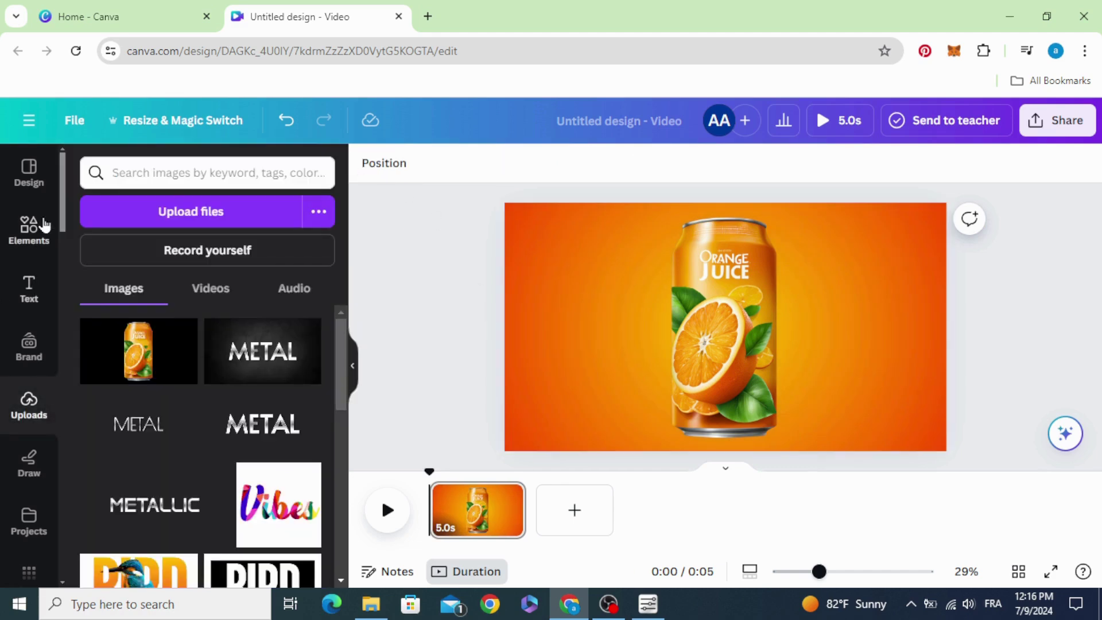
click(29, 228)
click(168, 173)
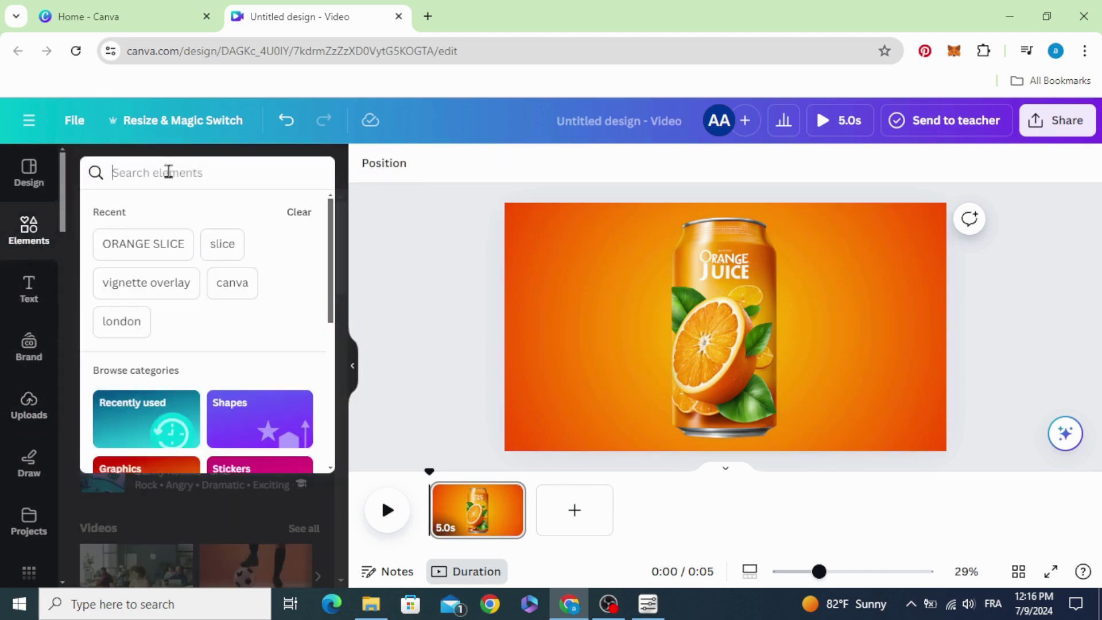
text(ora)
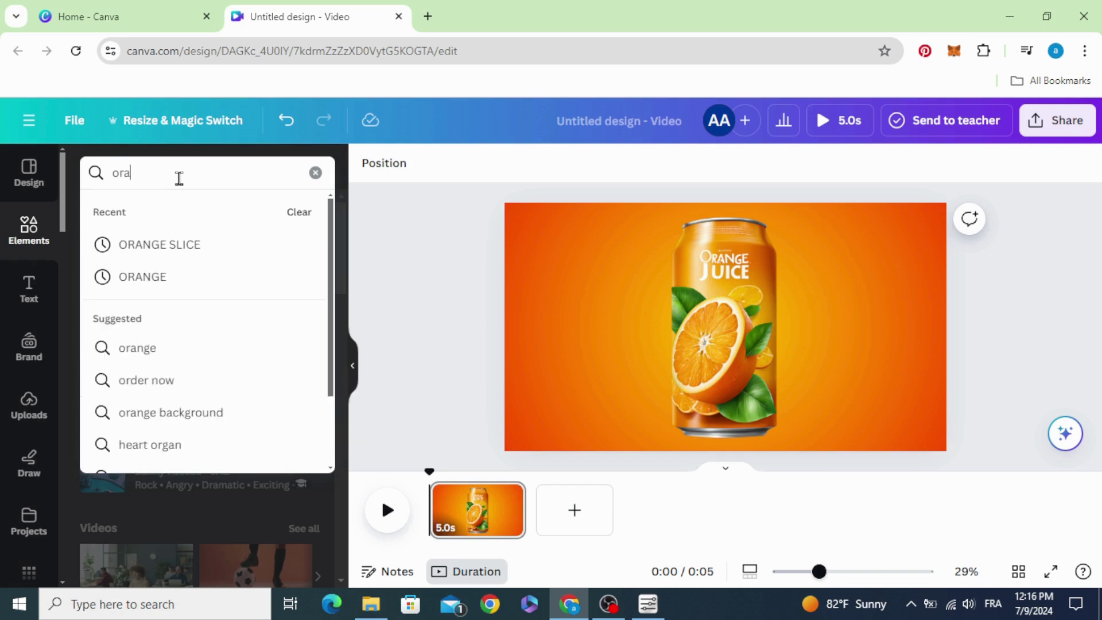
text(nge sl)
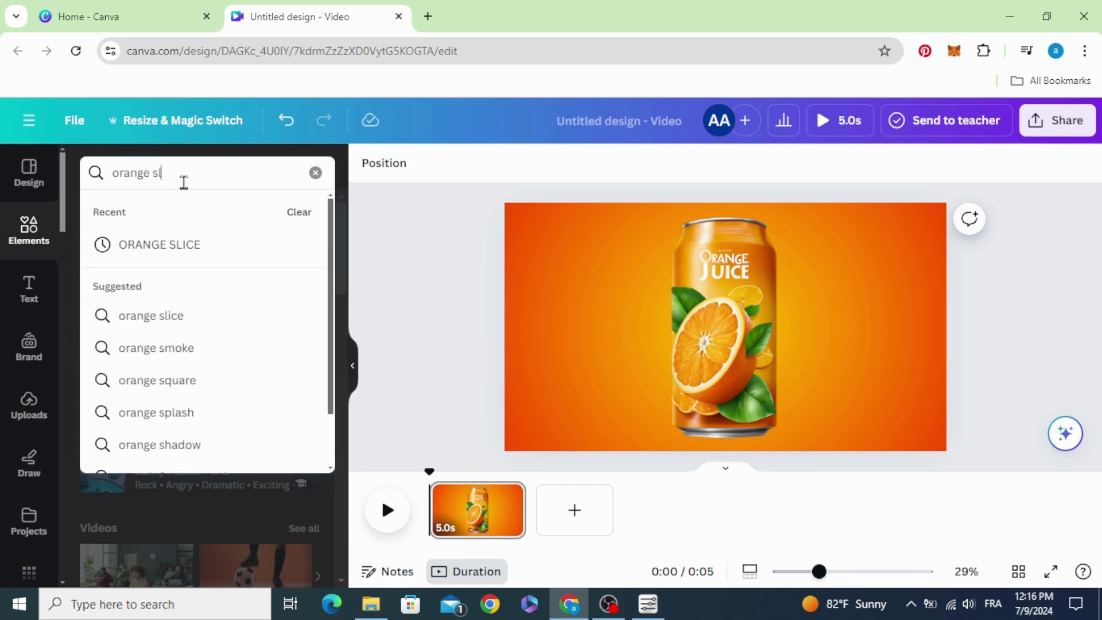
text(ice)
key(Return)
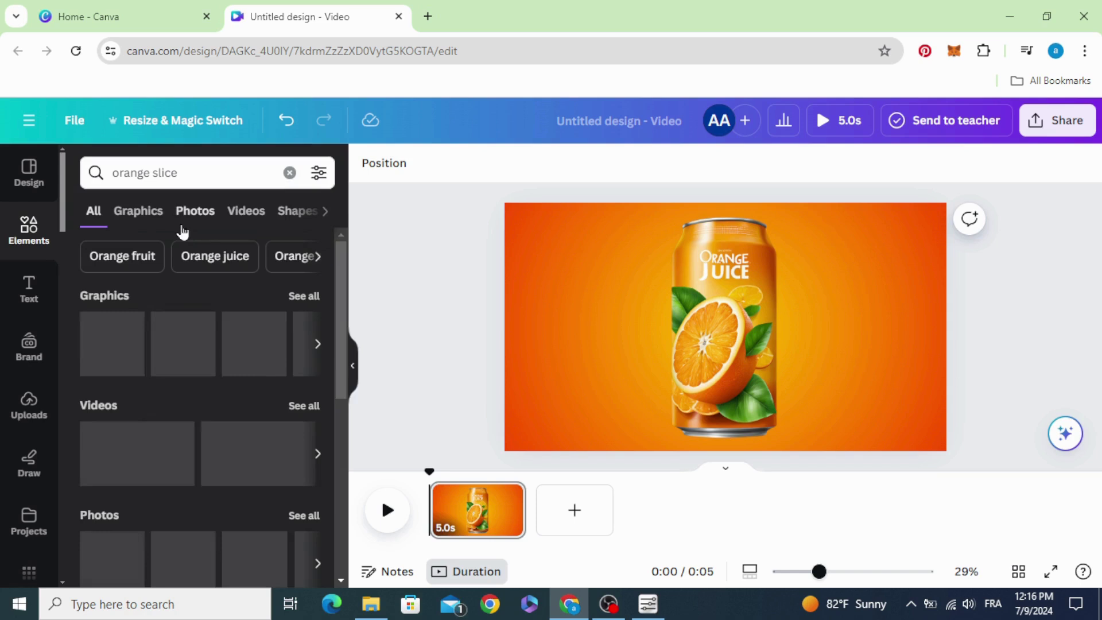
click(184, 214)
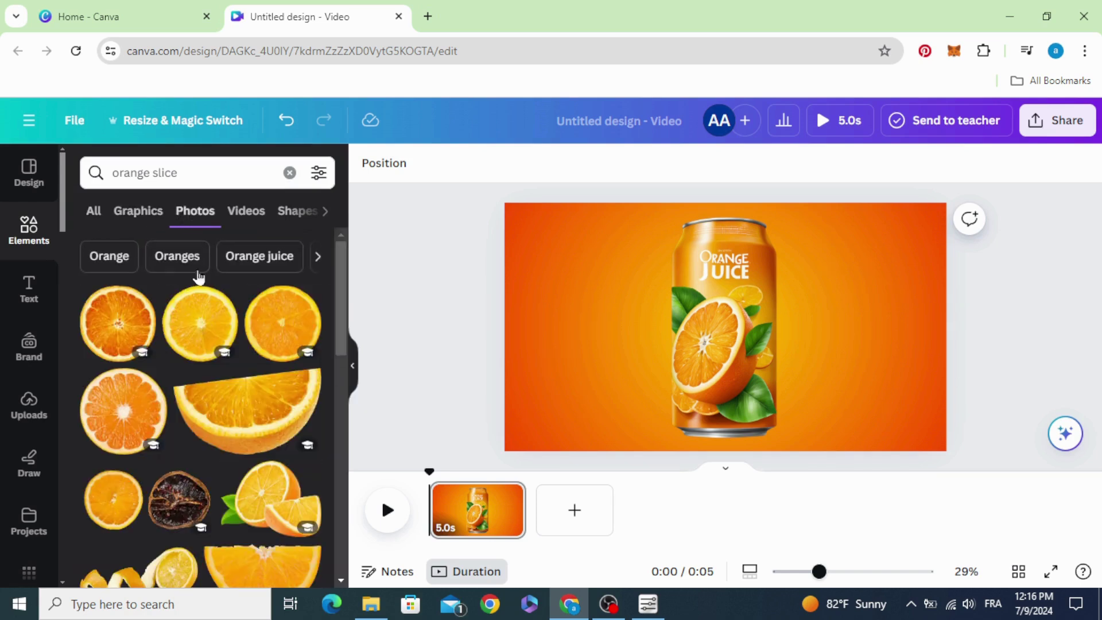
scroll(115, 419, down, 2)
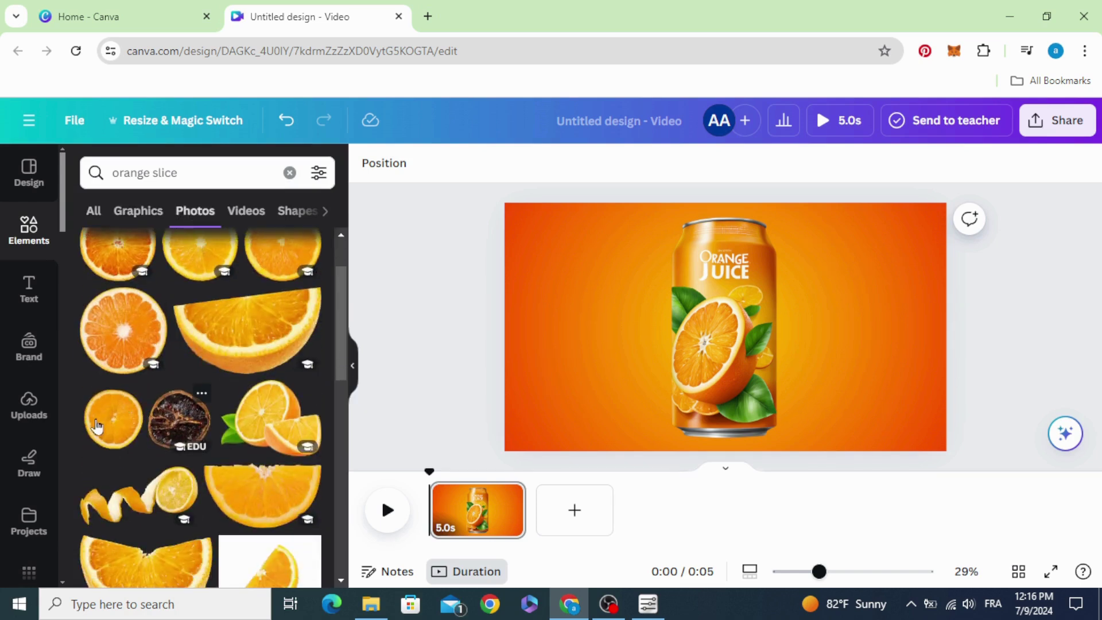
click(97, 425)
click(723, 263)
scroll(212, 402, up, 2)
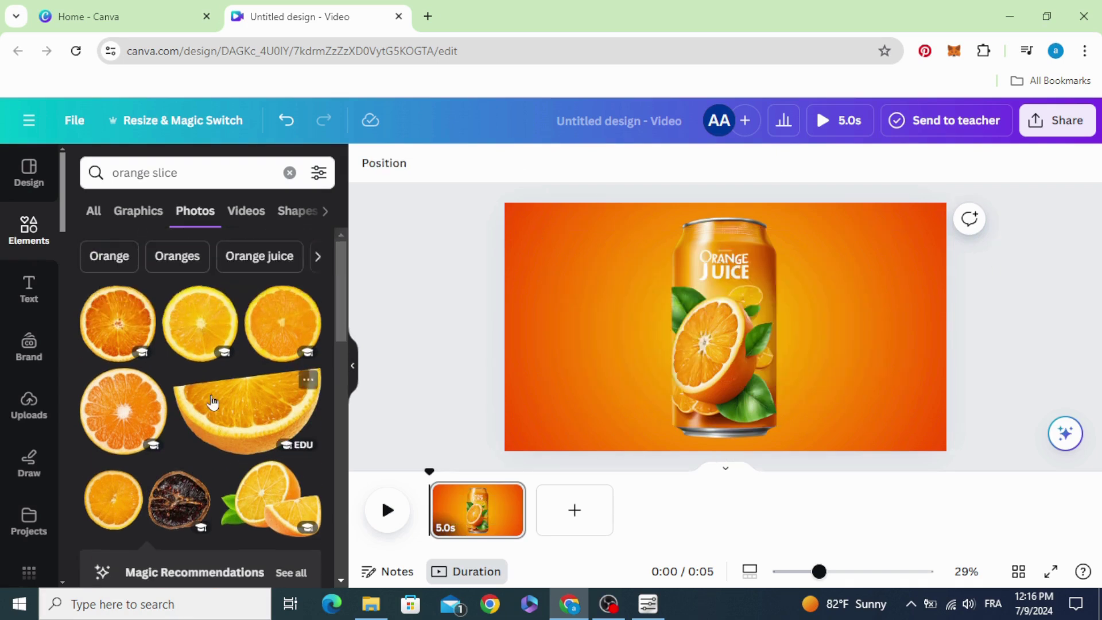
Add a round orange slice photo, shrink it, and place copies in the top-left and top-right corners
click(268, 321)
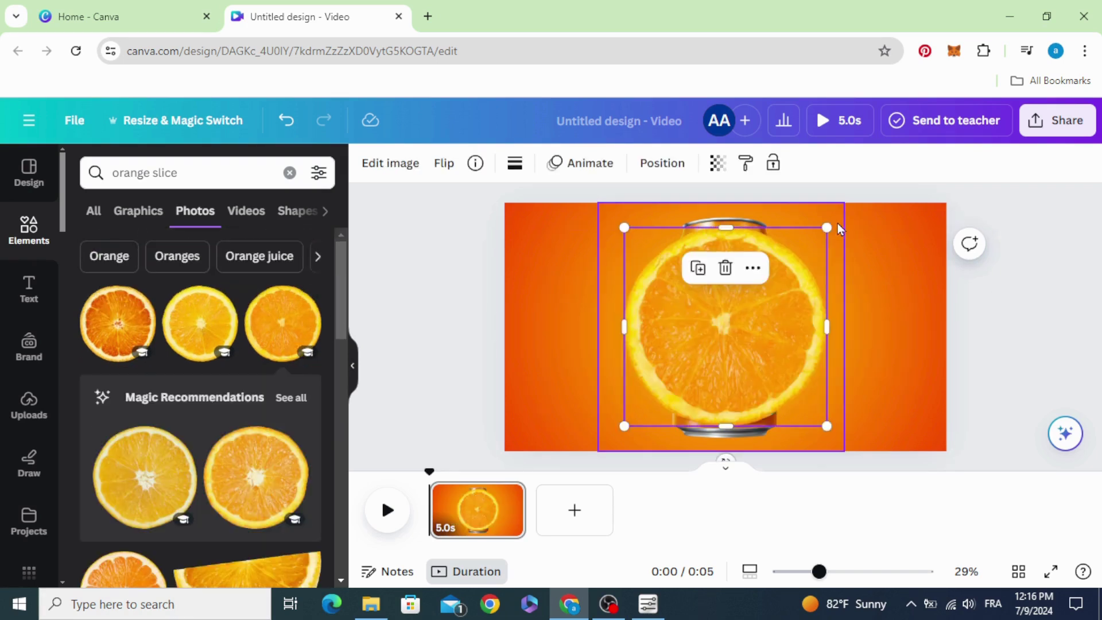
drag(836, 225, 750, 300)
mouse_move(639, 340)
mouse_down()
mouse_move(536, 278)
mouse_move(485, 218)
mouse_up()
click(502, 343)
mouse_move(519, 265)
mouse_down()
mouse_move(889, 278)
mouse_move(850, 321)
mouse_up()
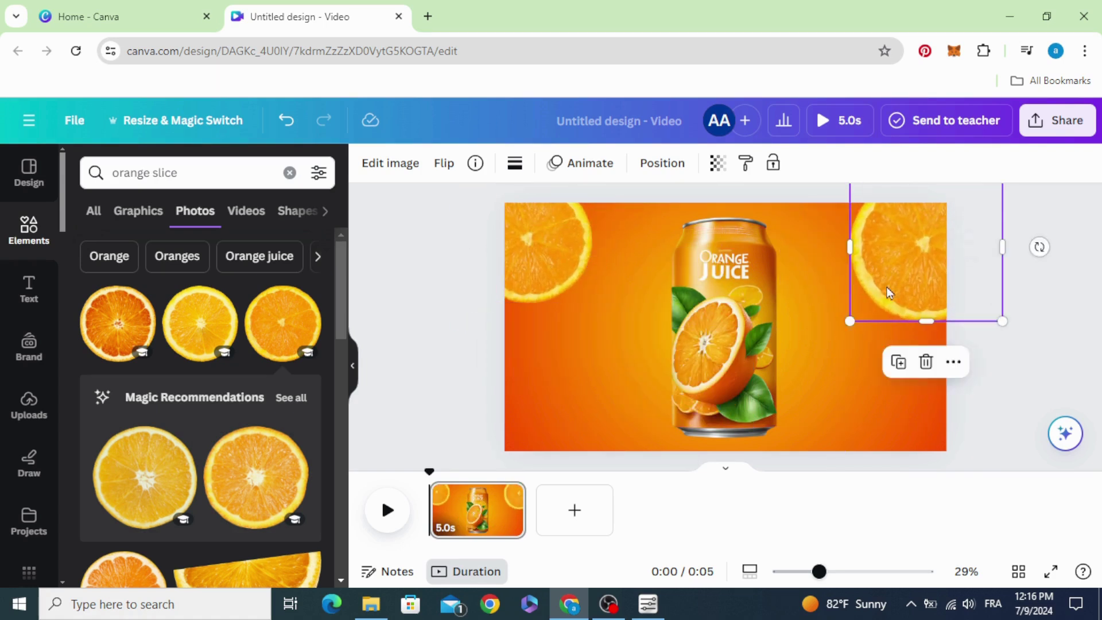
Alt-drag slice copies into the bottom-left and bottom-right corners
click(891, 362)
drag(906, 286, 492, 440)
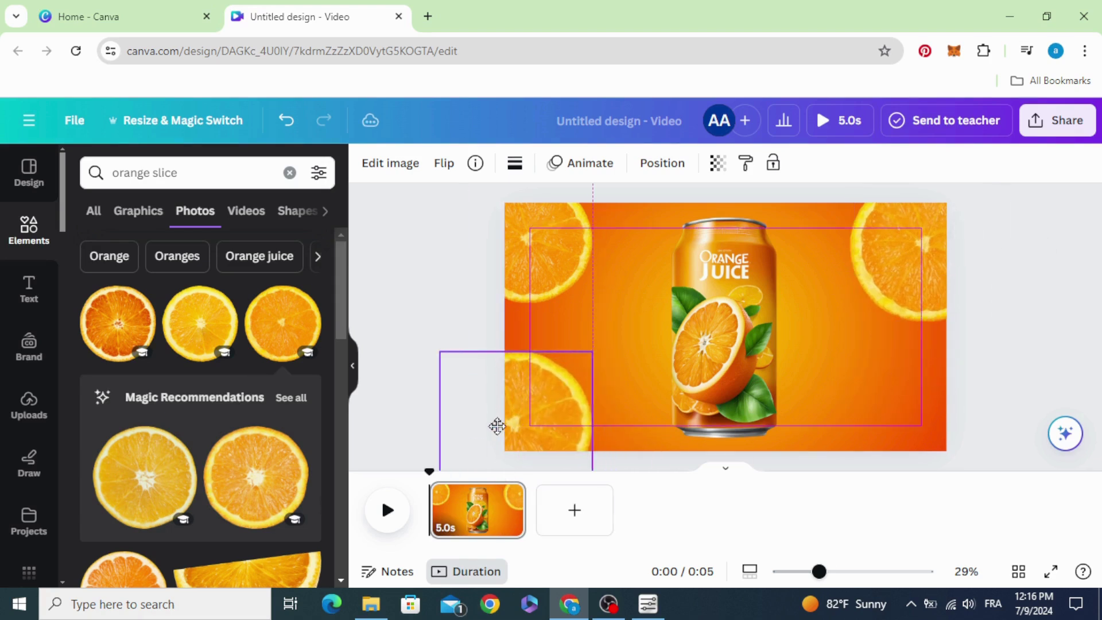
click(490, 338)
mouse_move(517, 402)
mouse_down()
mouse_move(933, 424)
mouse_move(932, 406)
mouse_up()
click(537, 280)
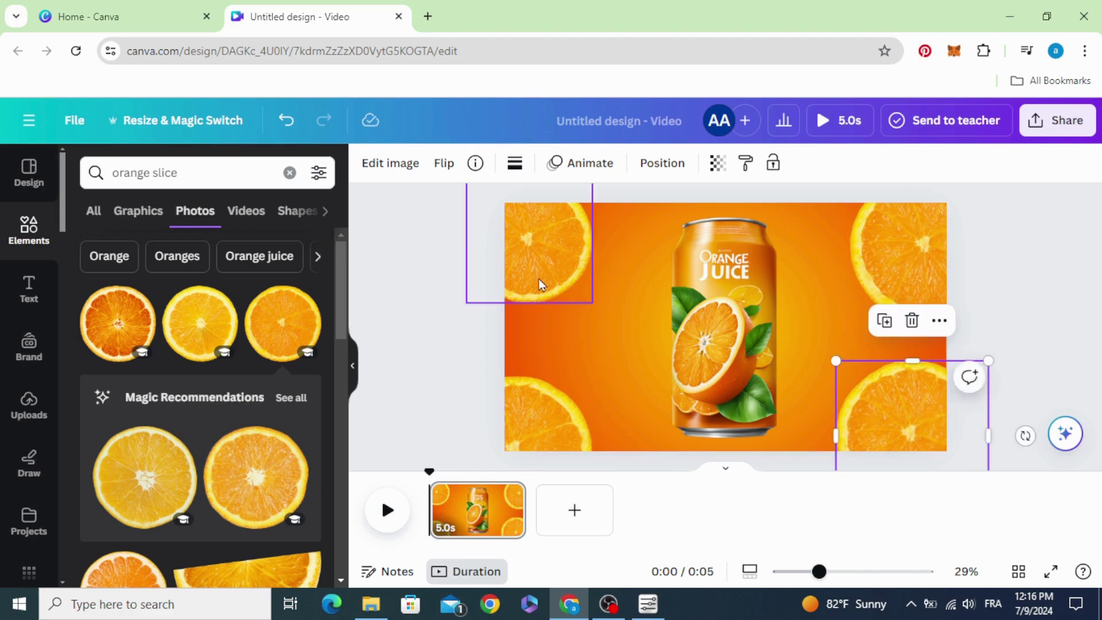
Apply the Rotate animation to the top-left, top-right and bottom-right orange slices
click(591, 163)
scroll(236, 369, down, 5)
scroll(236, 375, down, 10)
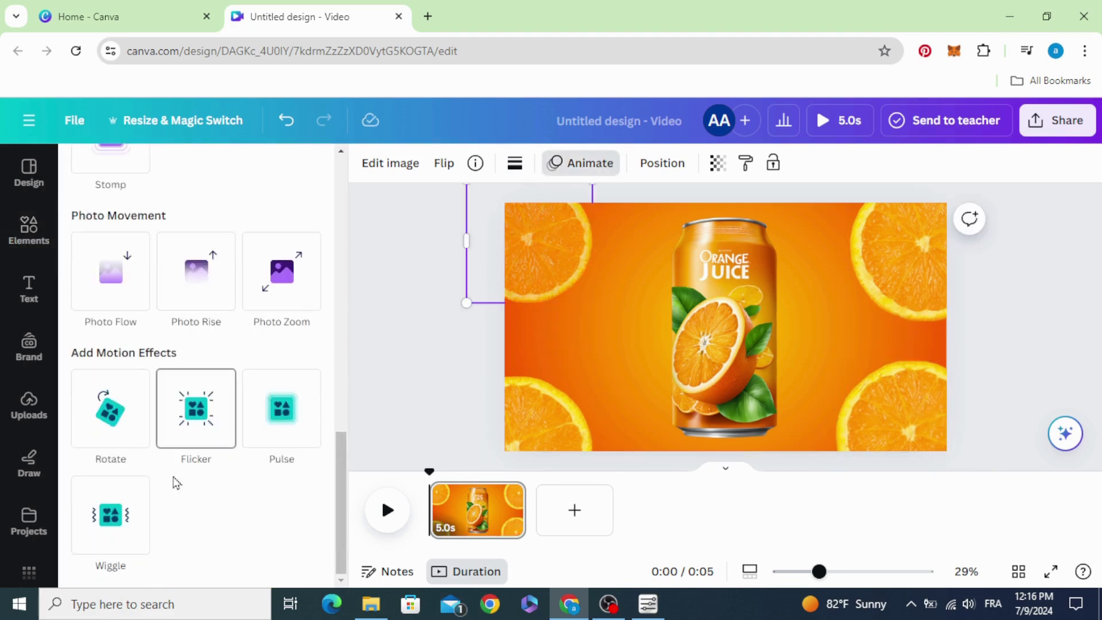
click(115, 415)
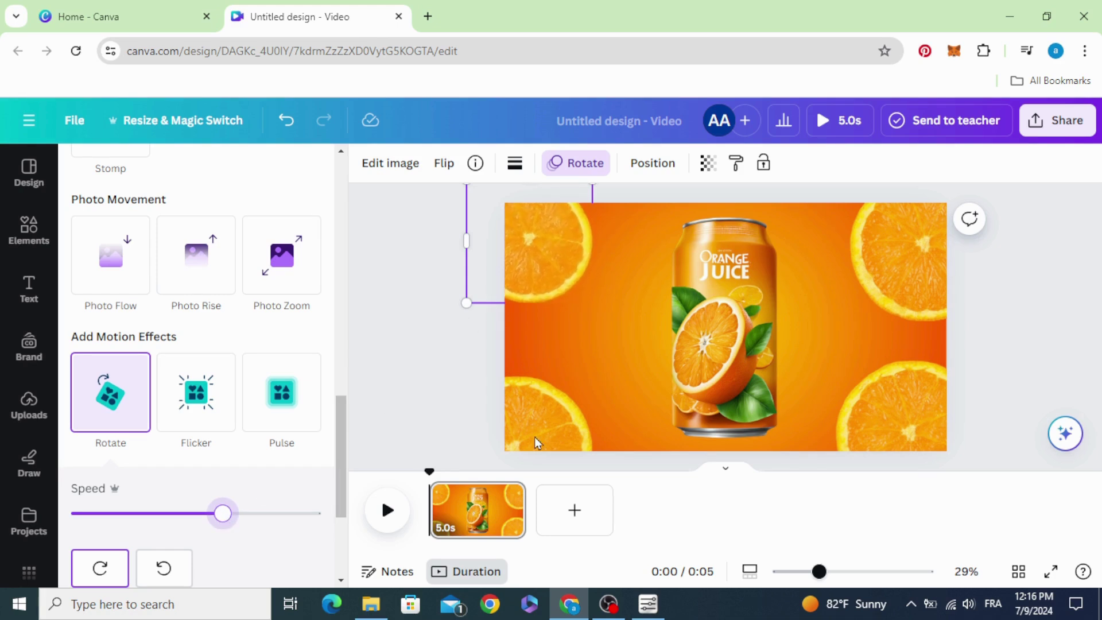
key(ctrl+z)
click(142, 434)
click(897, 266)
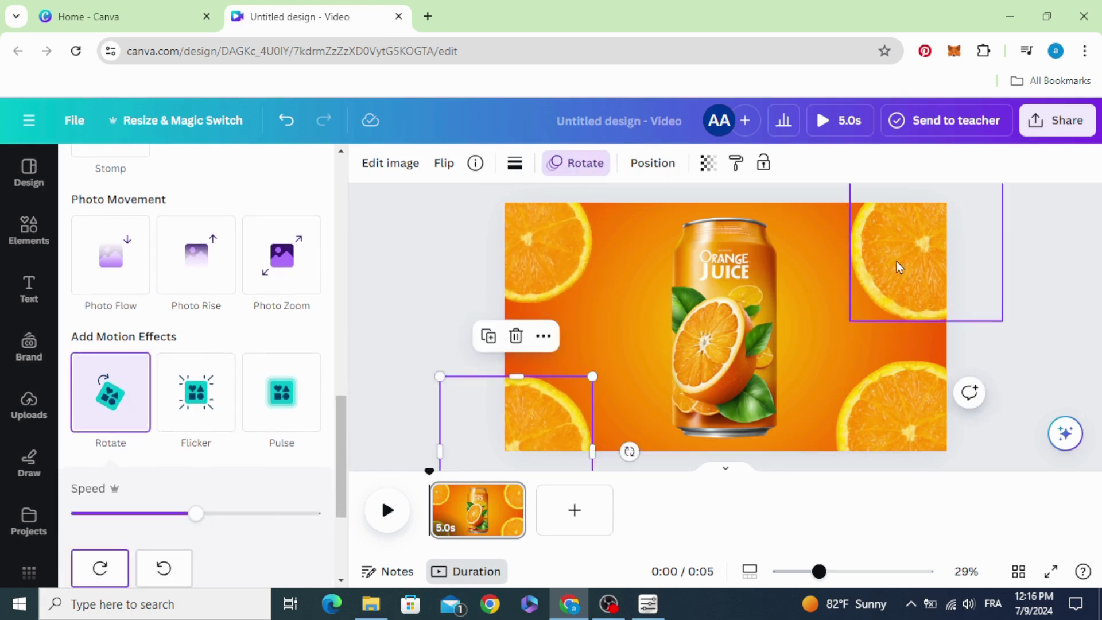
click(114, 444)
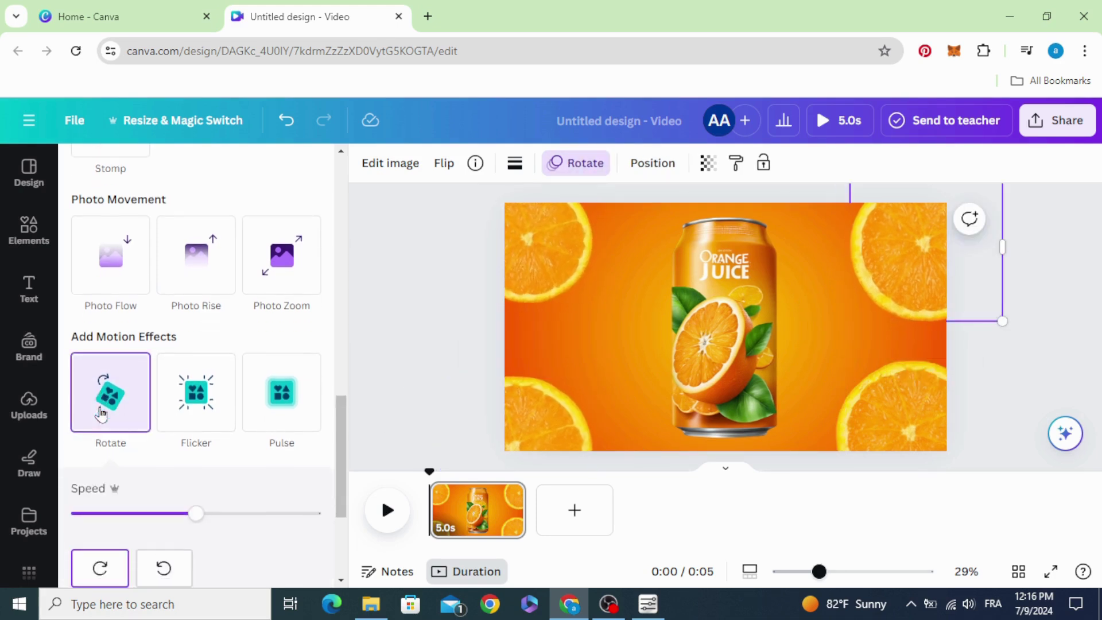
click(925, 416)
click(144, 419)
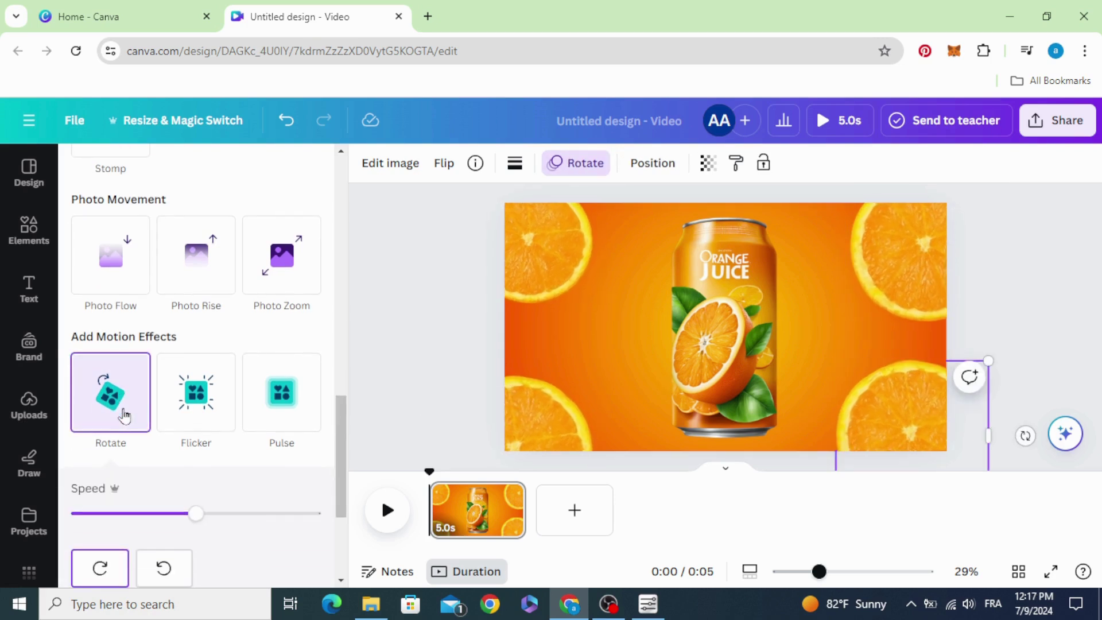
Set the top-right and bottom-left slices to rotate counter-clockwise
click(915, 260)
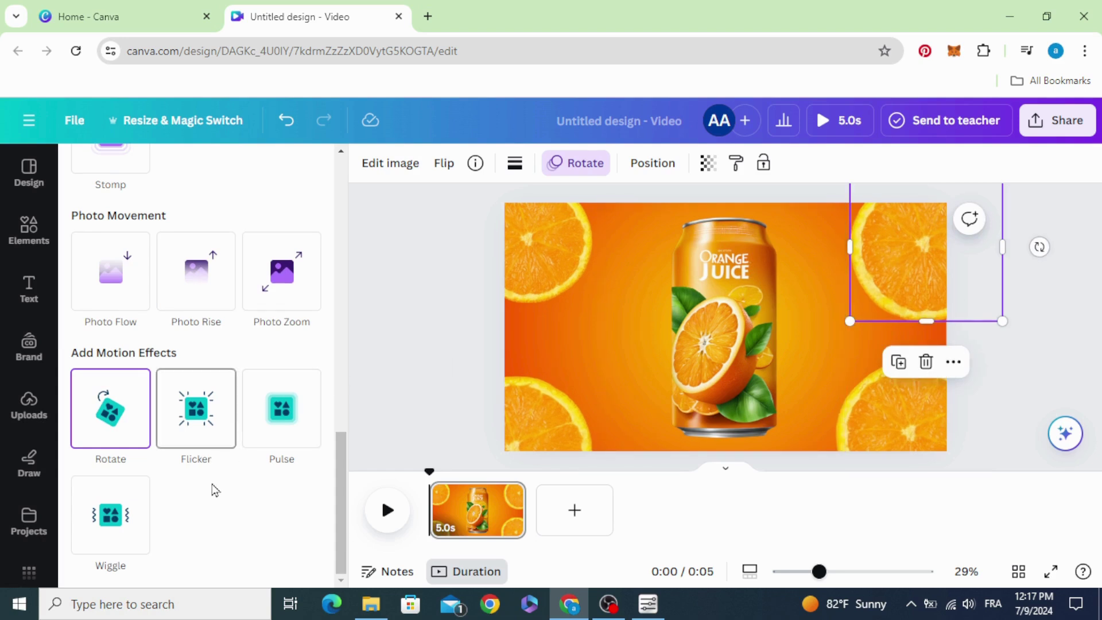
click(107, 410)
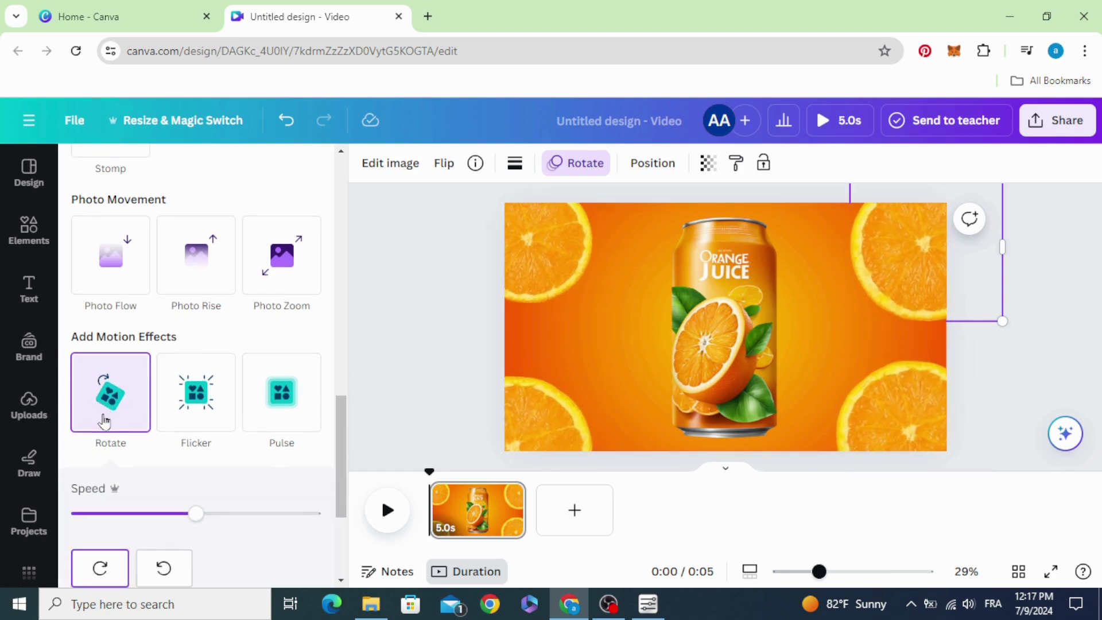
click(165, 565)
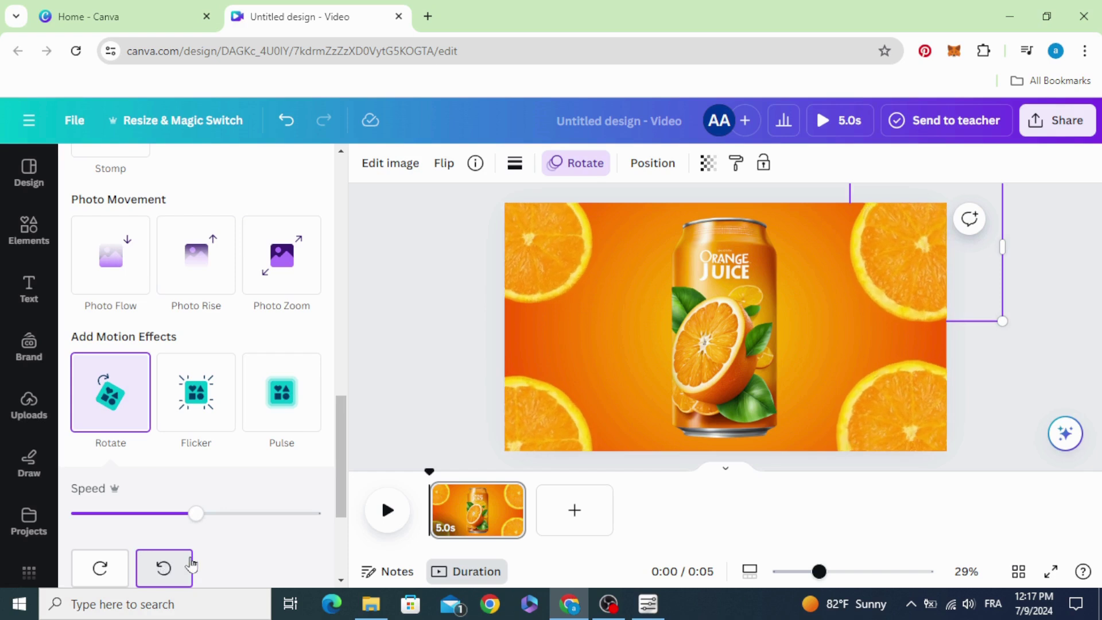
click(519, 439)
click(124, 433)
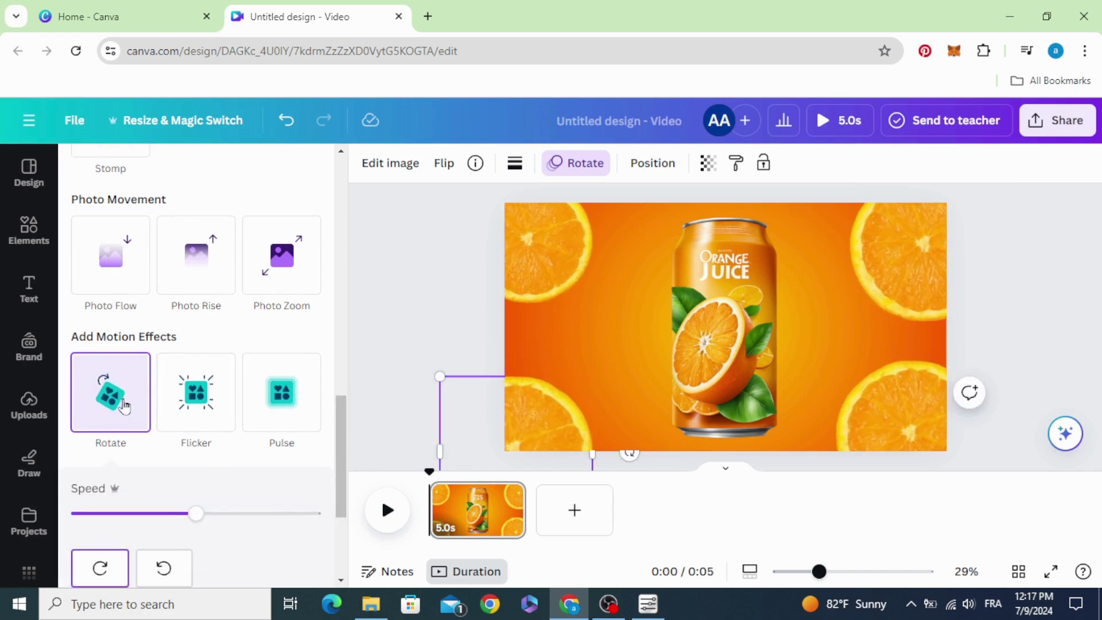
click(161, 567)
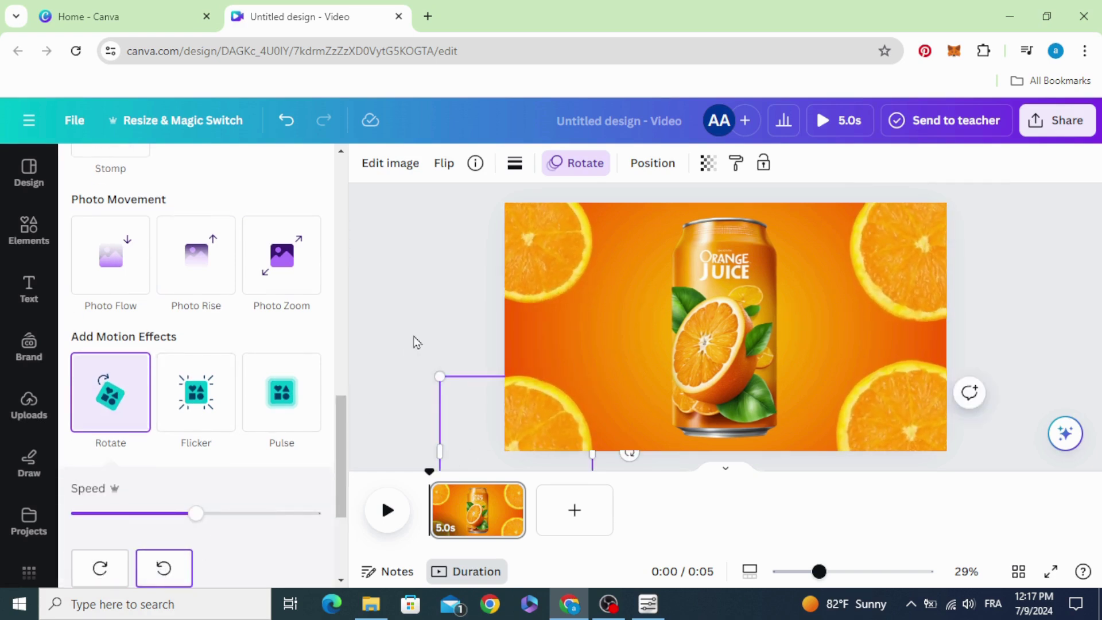
Give the juice can a Wiggle animation with its intensity at the minimum
click(409, 343)
click(640, 311)
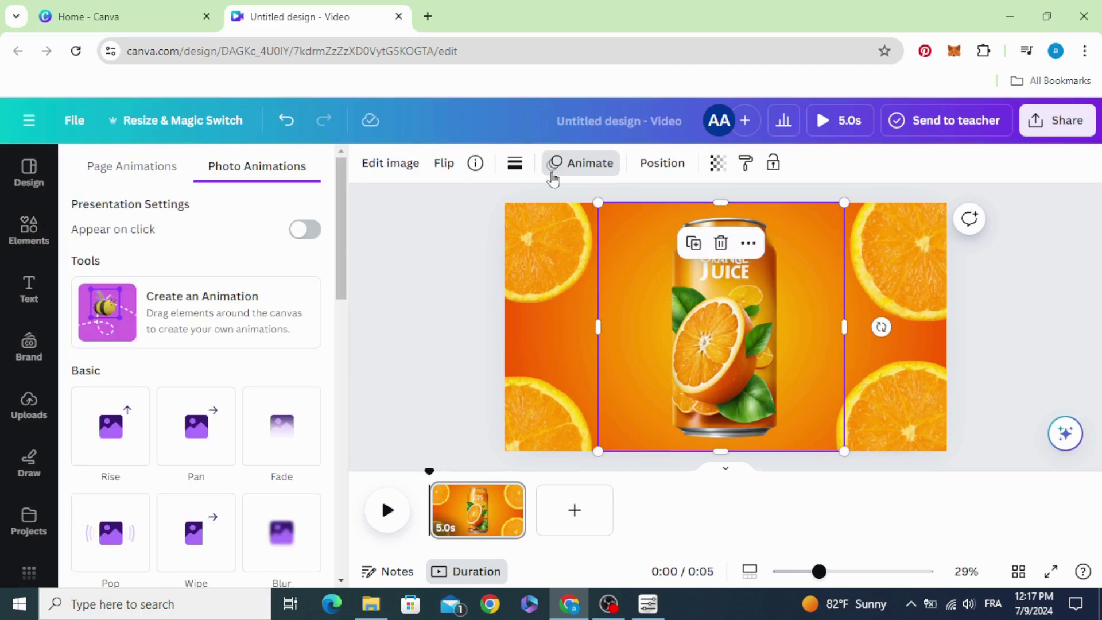
click(580, 163)
click(576, 163)
scroll(283, 320, down, 3)
scroll(283, 319, down, 1)
scroll(283, 319, down, 5)
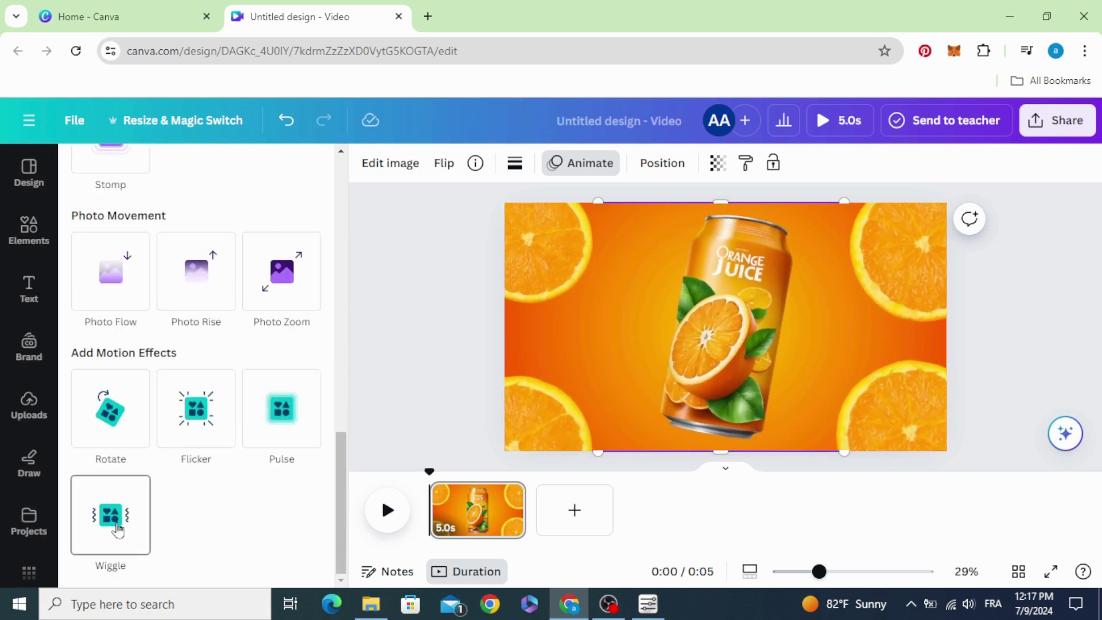
click(109, 516)
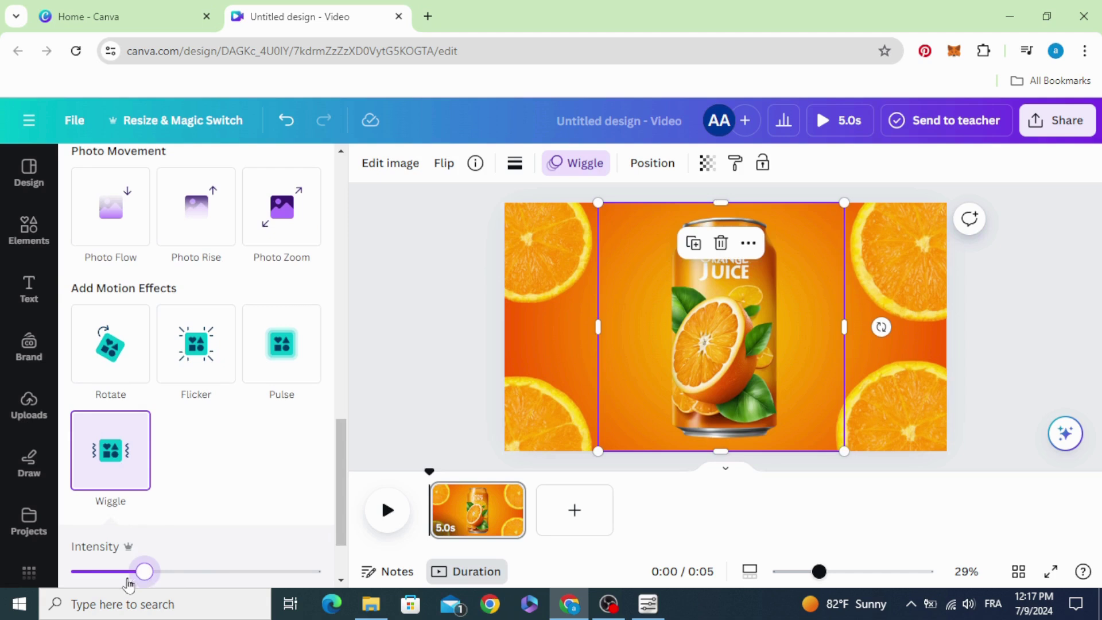
drag(128, 584, 76, 572)
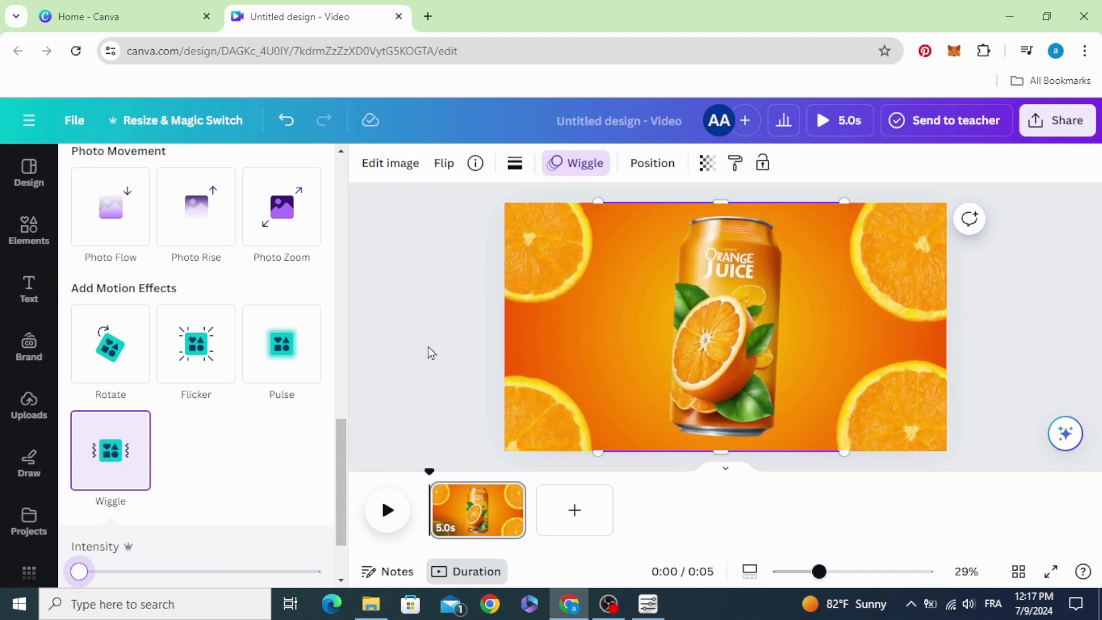
Download the design as an MP4 video via Share > Download
click(1069, 127)
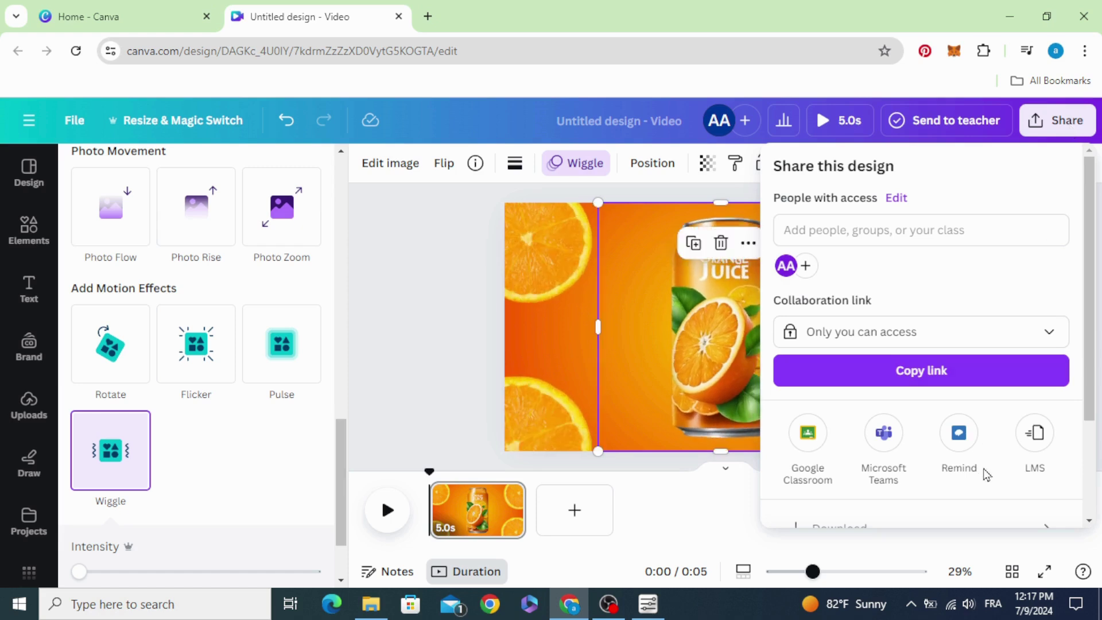
scroll(985, 453, down, 3)
click(979, 393)
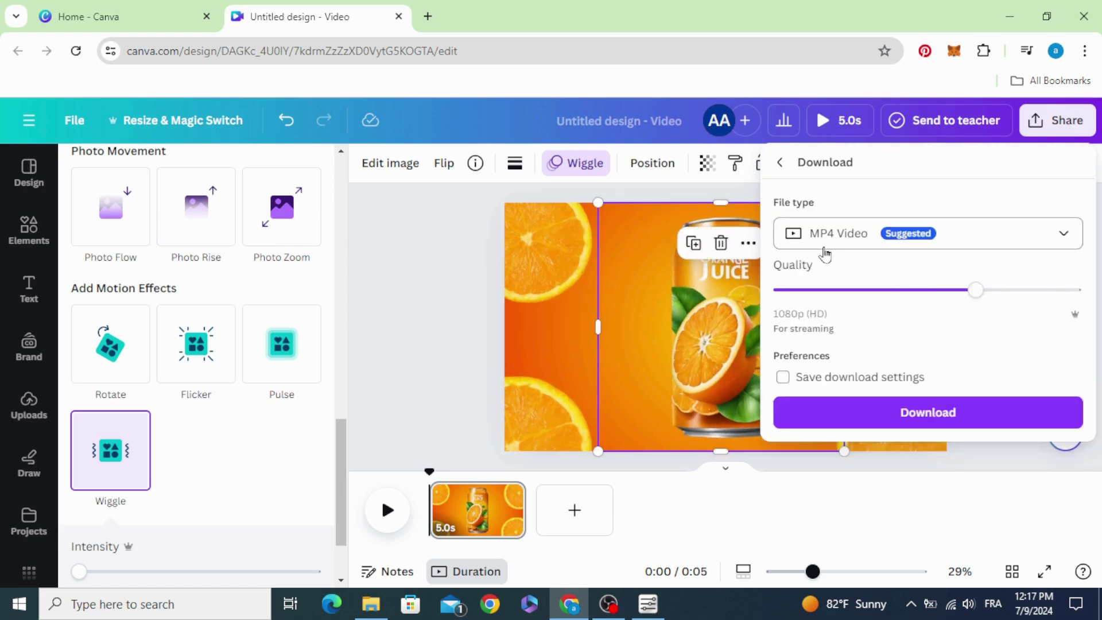
click(944, 404)
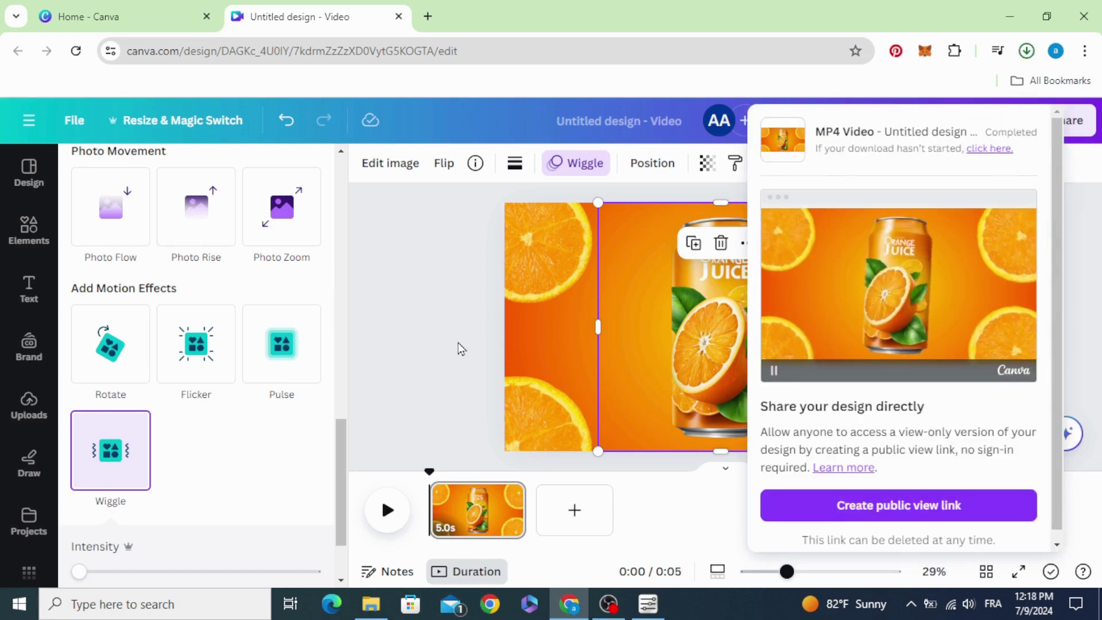
key(Escape)
Drag the downloaded MP4 from Chrome's download list into Canva's Uploads
click(1025, 51)
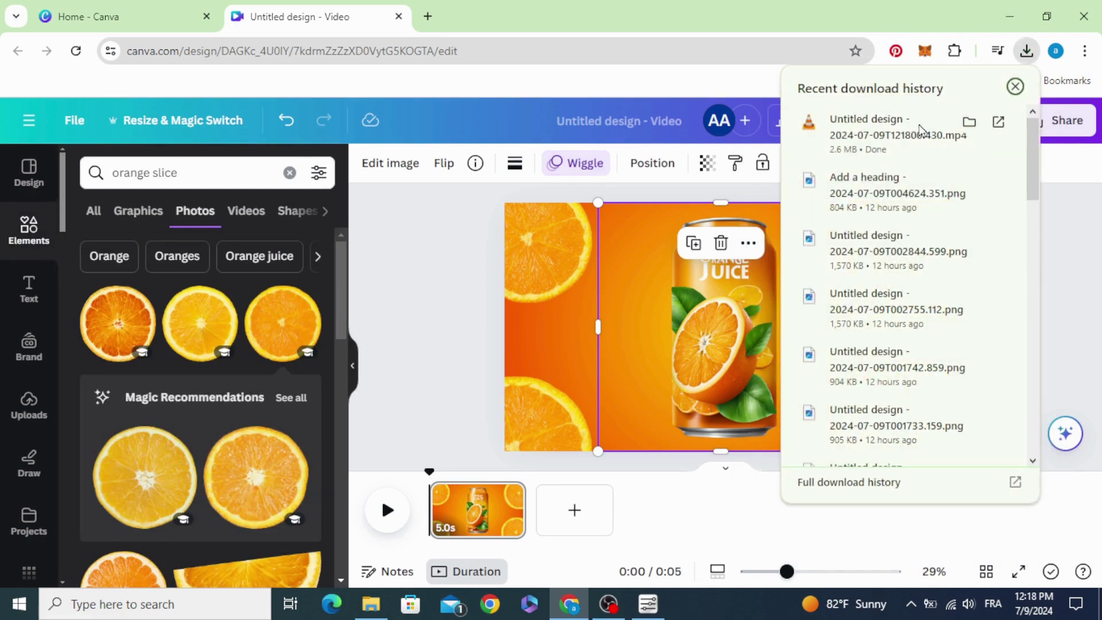
drag(867, 138, 189, 374)
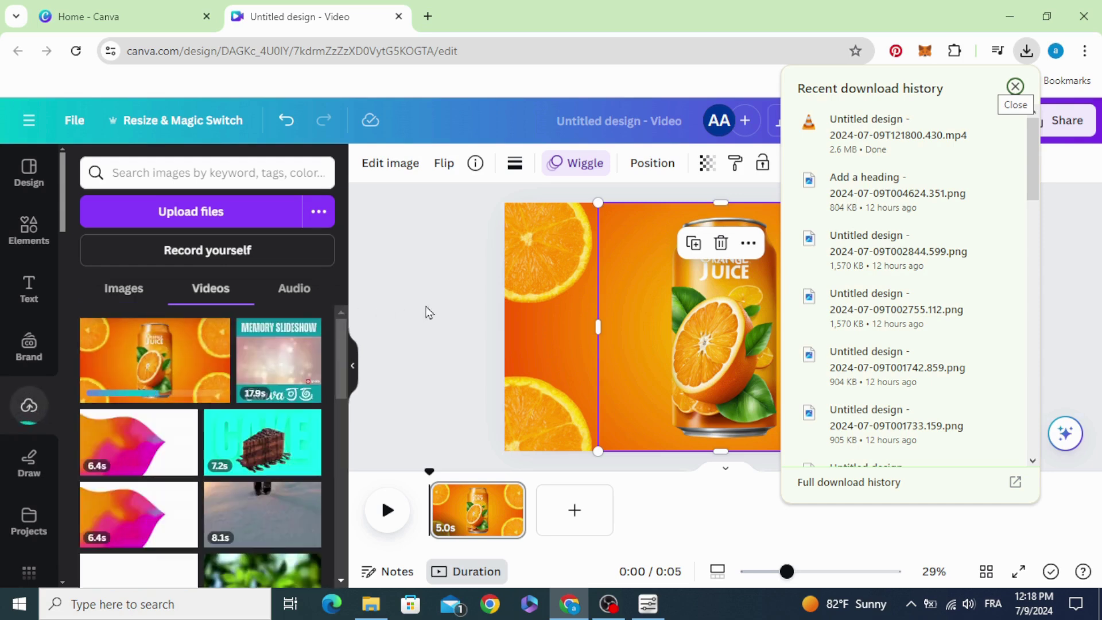
drag(466, 302, 563, 248)
click(562, 248)
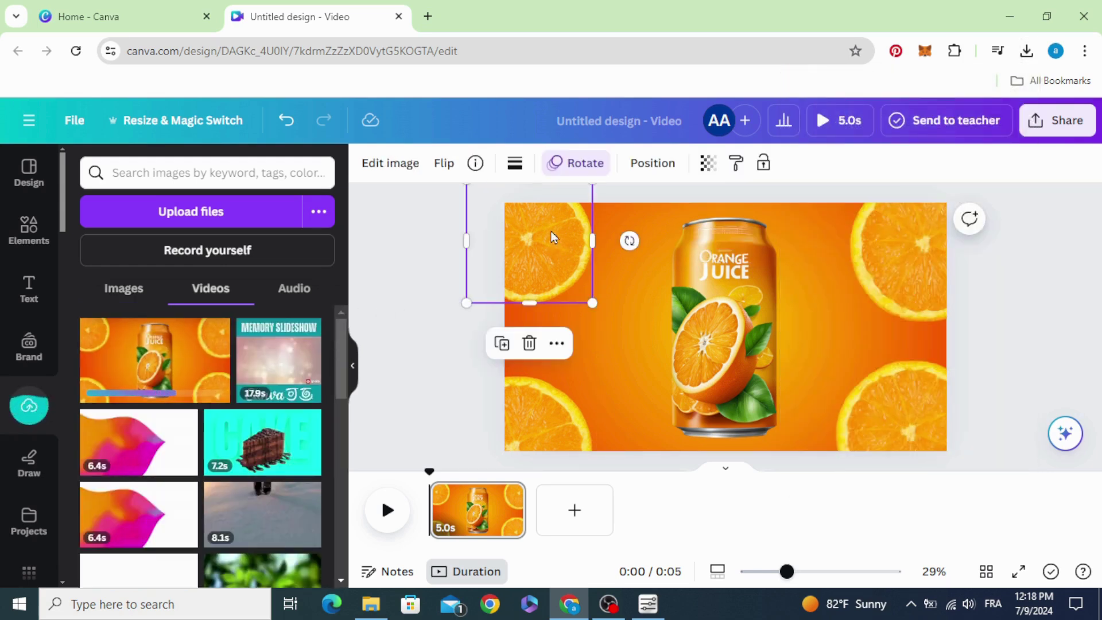
Blur the whole top-left orange slice at about half intensity
click(395, 164)
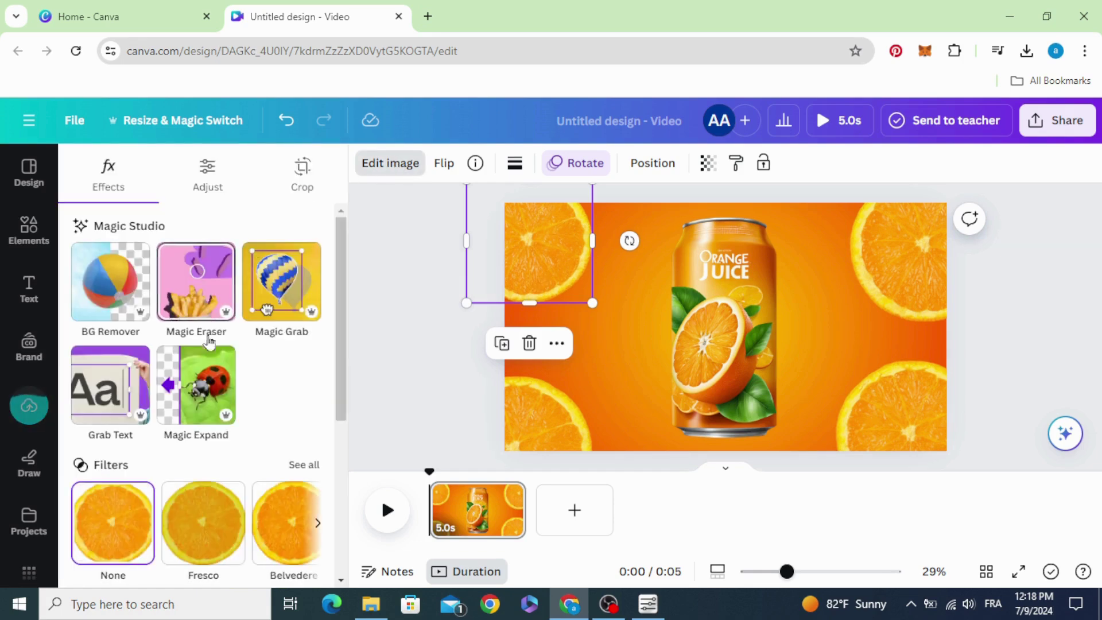
scroll(262, 368, down, 3)
scroll(265, 321, down, 2)
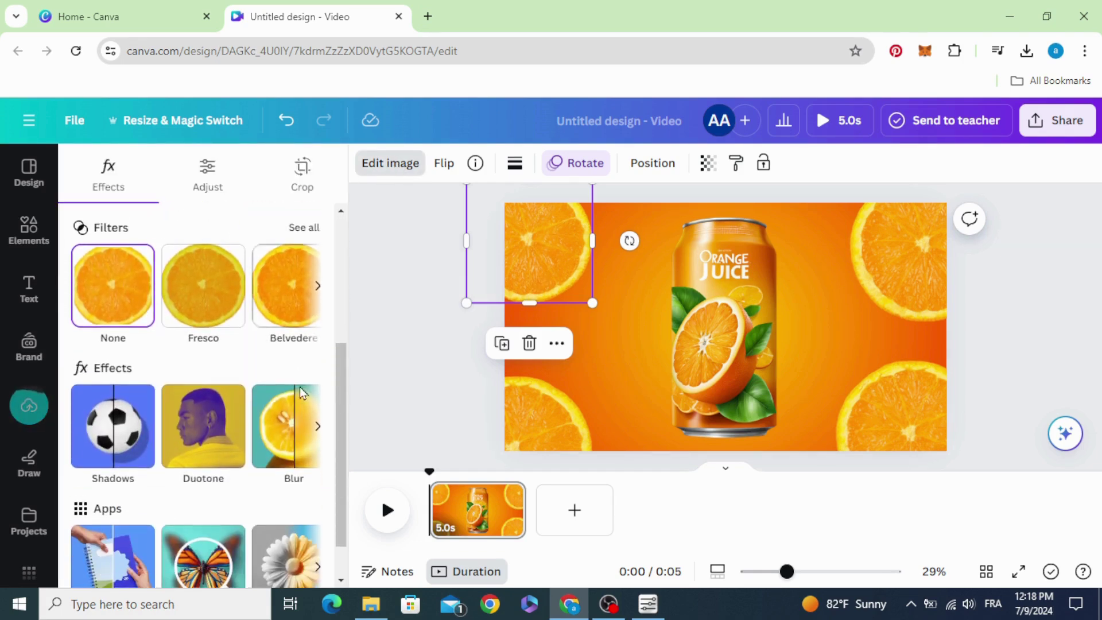
click(298, 422)
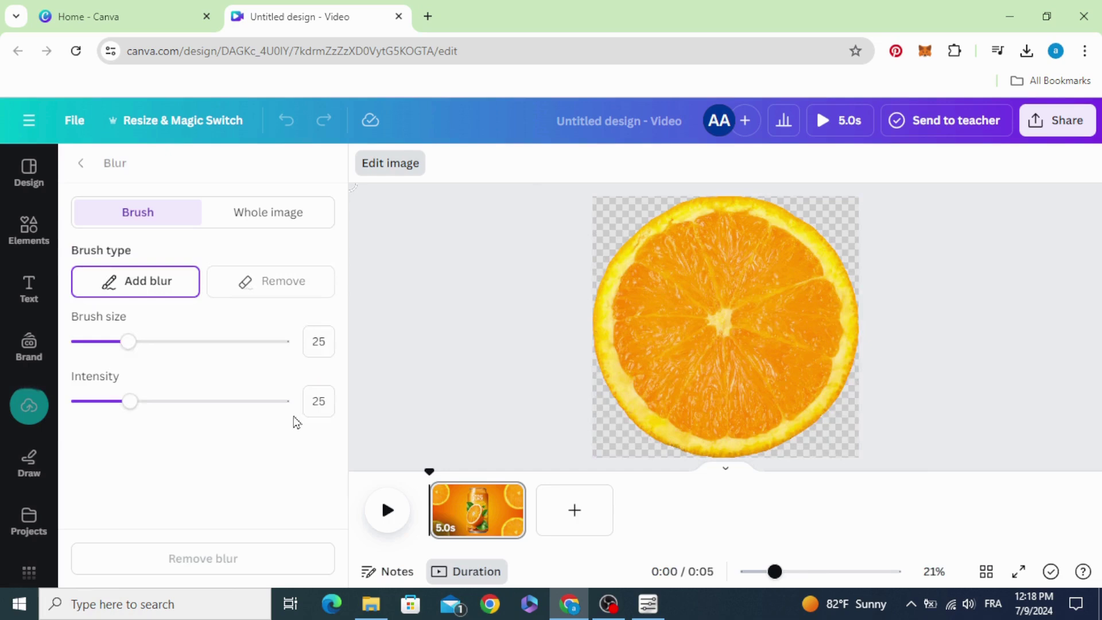
click(273, 215)
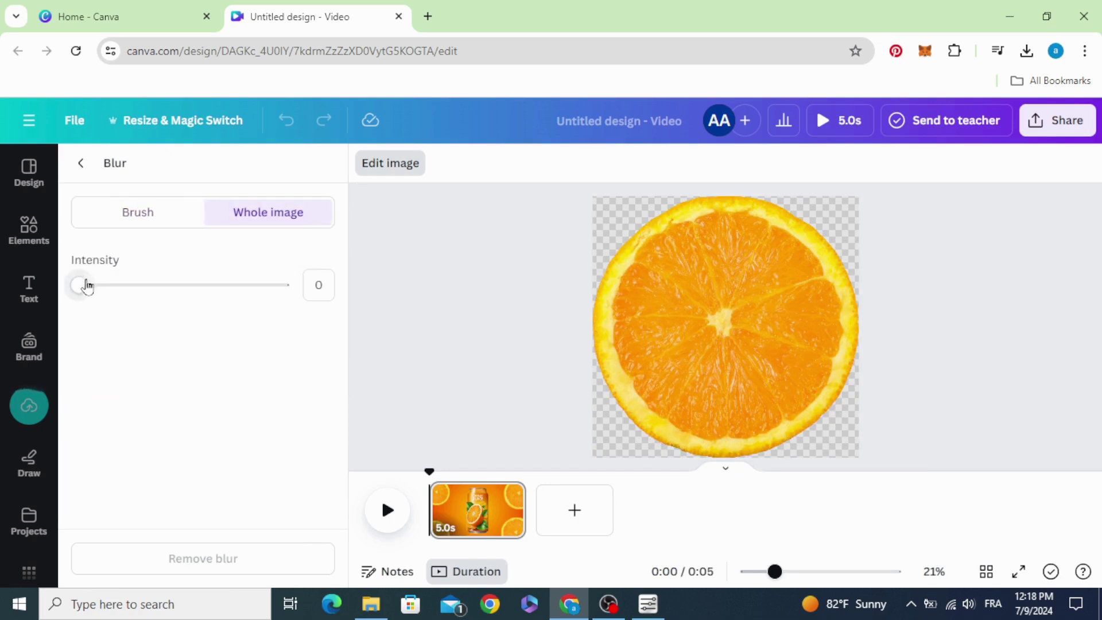
click(198, 291)
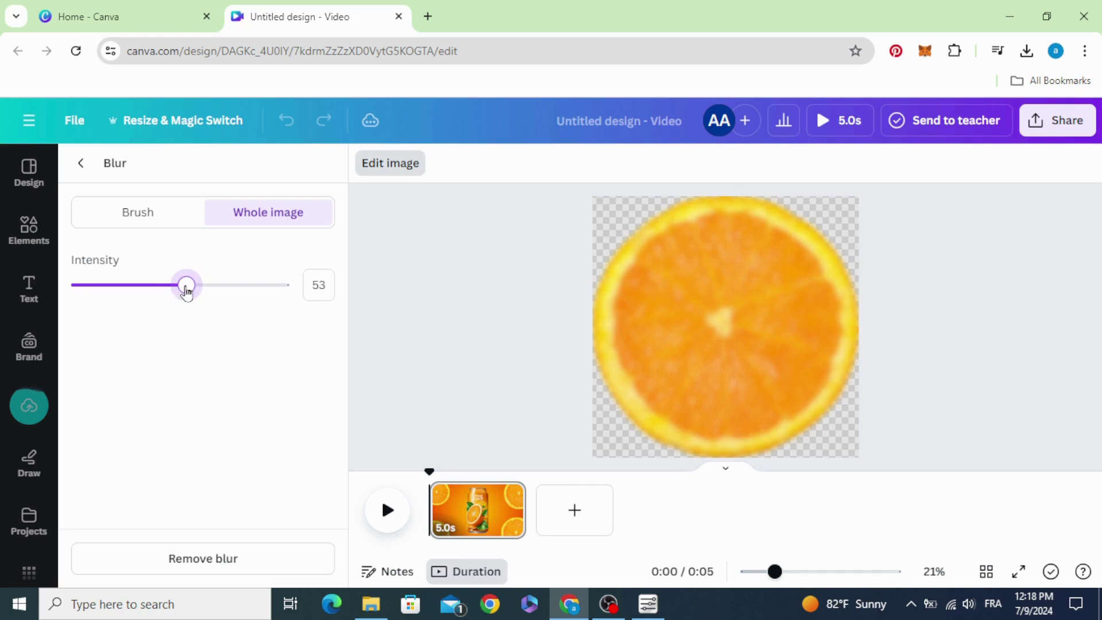
click(83, 164)
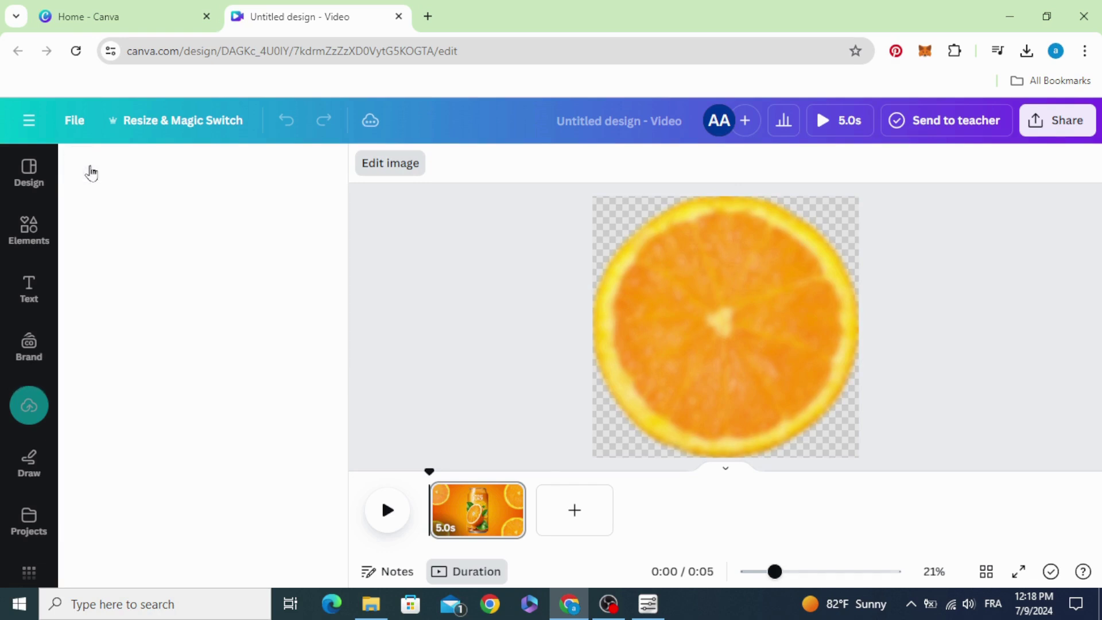
Apply a whole-image blur to the bottom-left and top-right orange slices
click(523, 423)
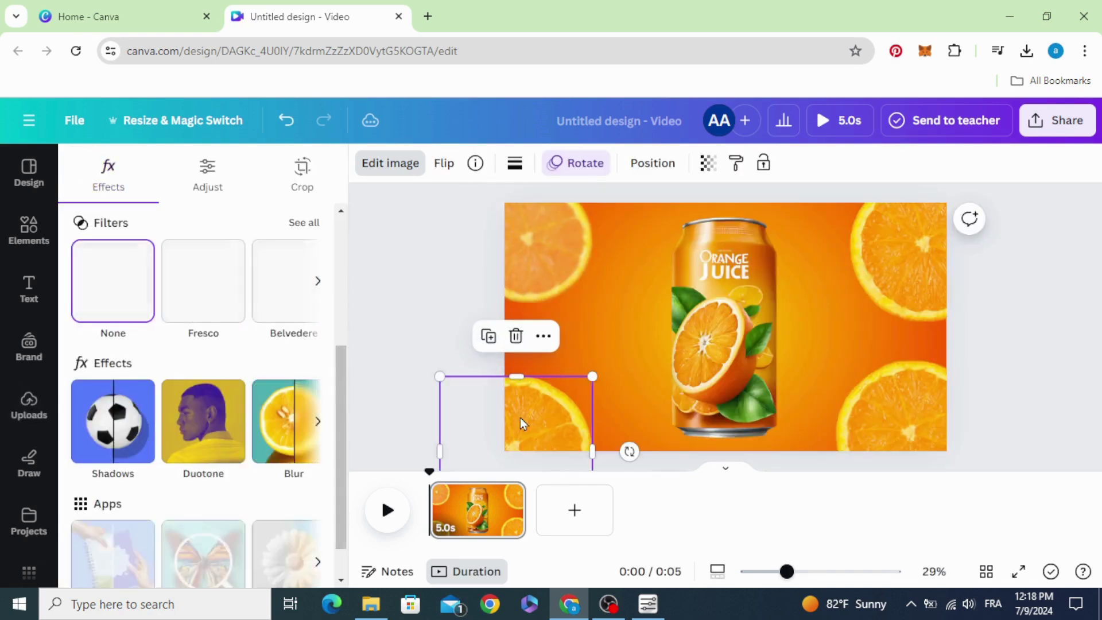
click(287, 434)
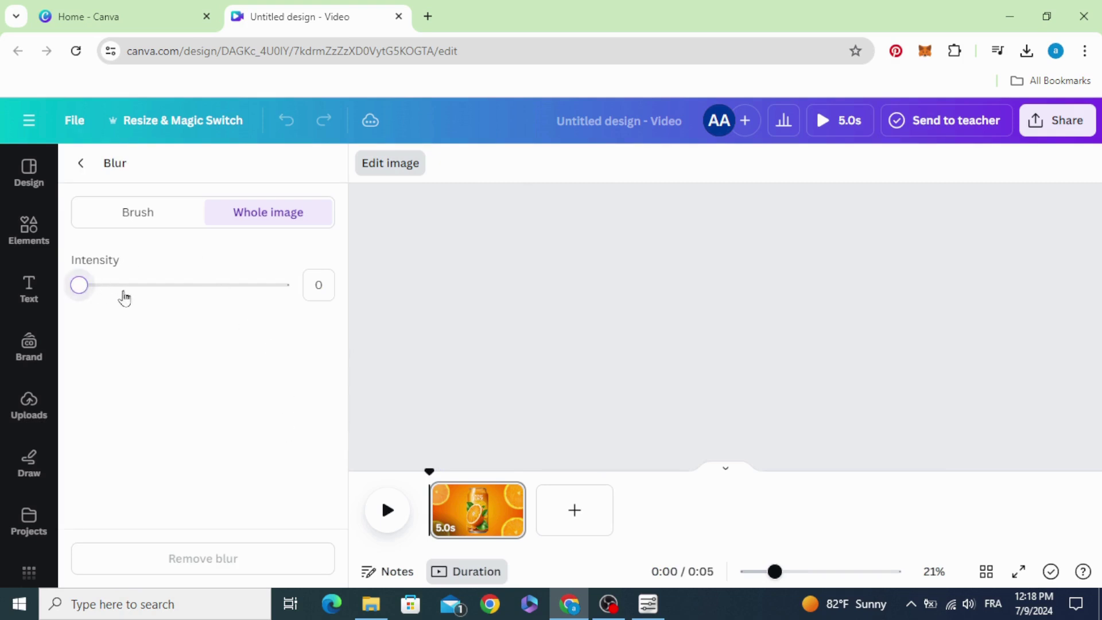
drag(124, 298, 207, 296)
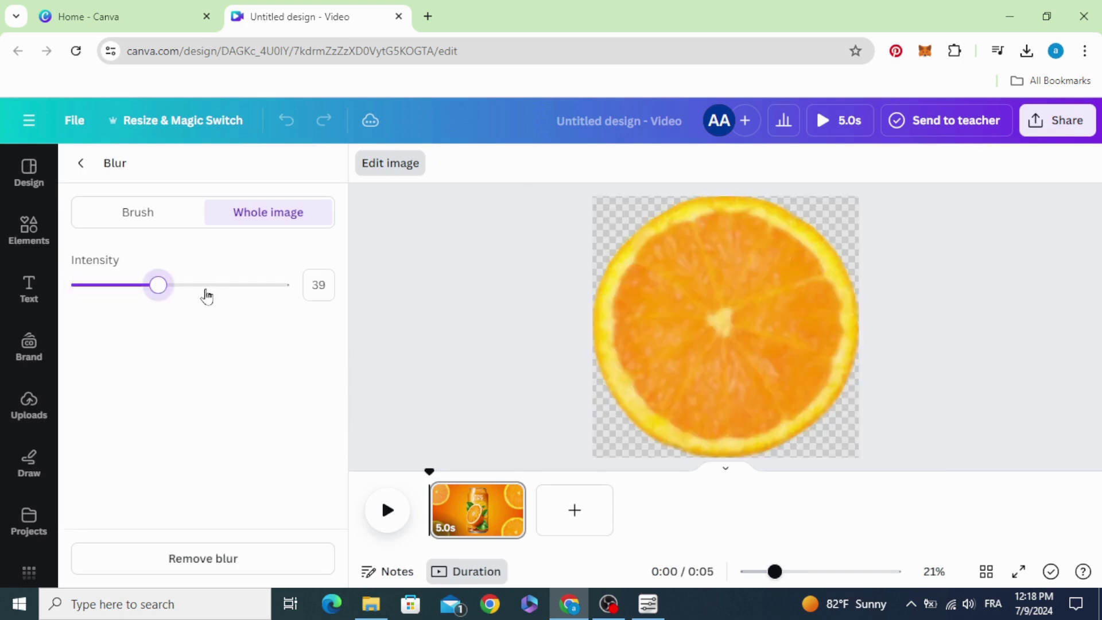
click(84, 164)
click(898, 266)
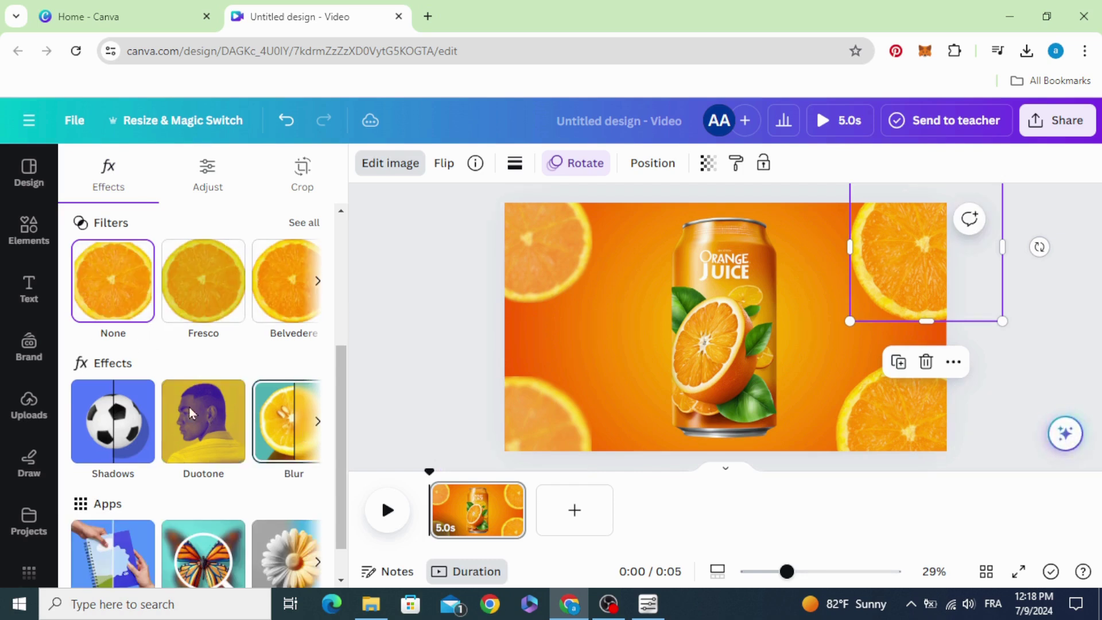
drag(132, 289, 187, 289)
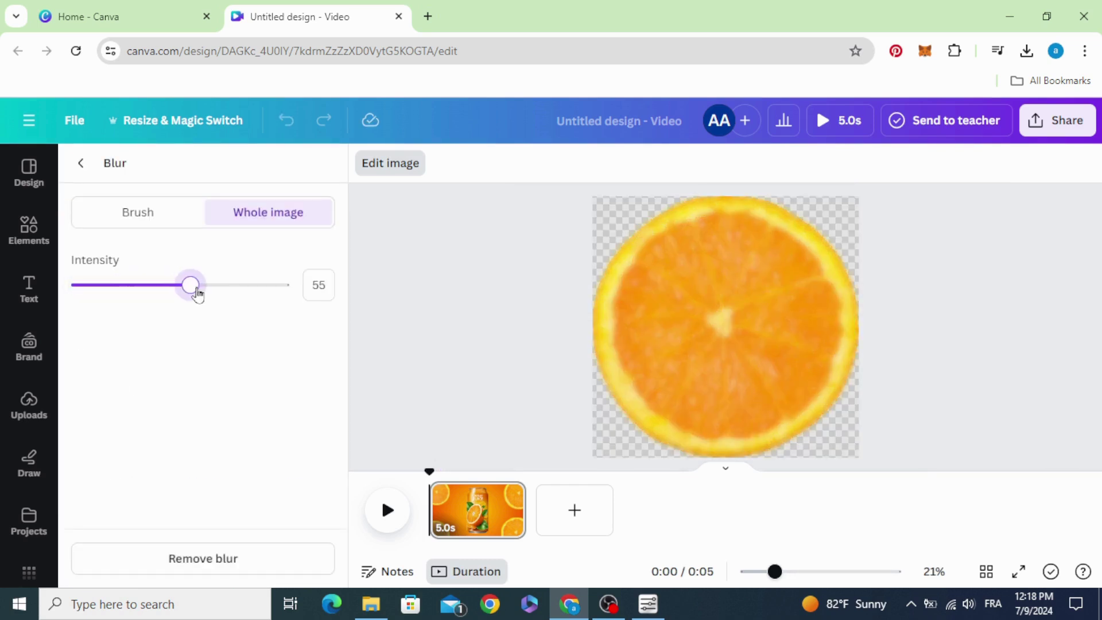
click(77, 166)
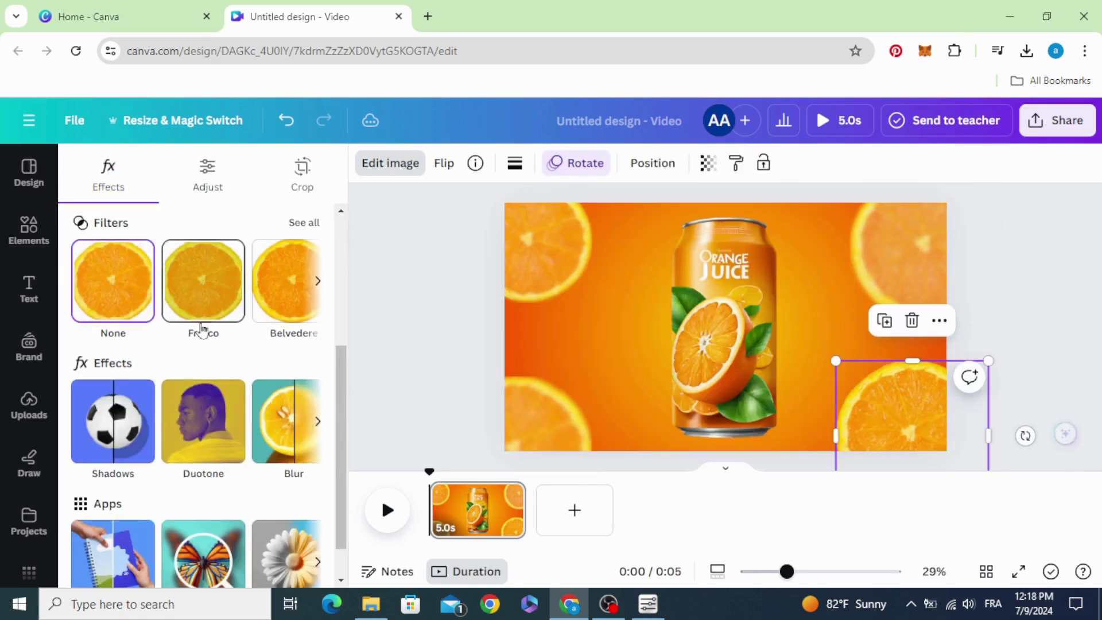
Blur the bottom-right orange slice, then blur the juice can heavily
click(259, 438)
drag(76, 302, 202, 297)
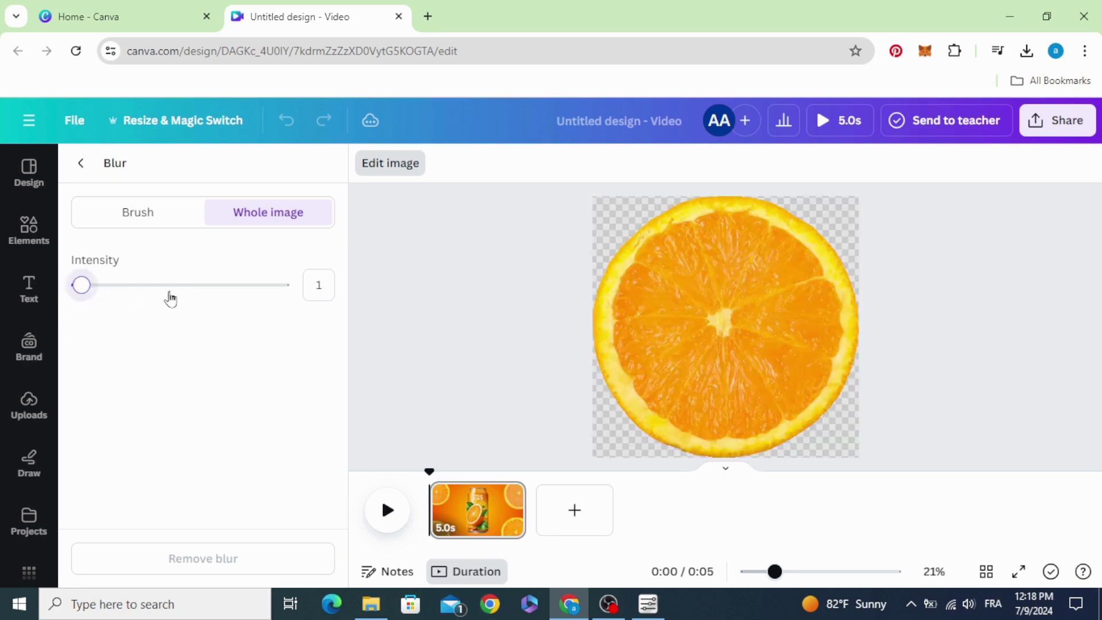
click(79, 165)
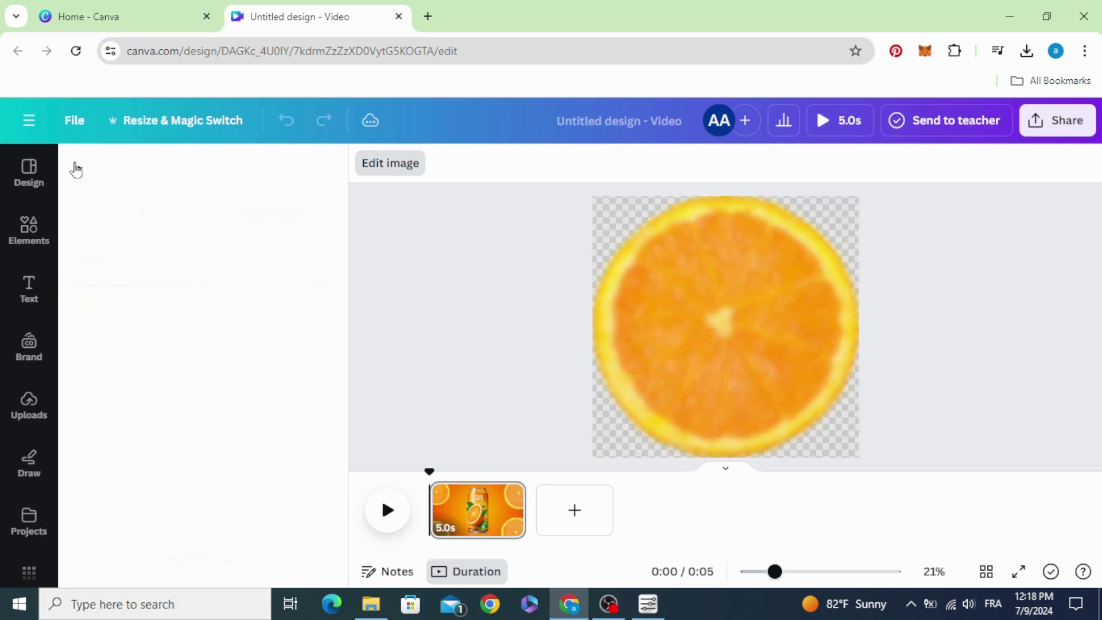
click(711, 349)
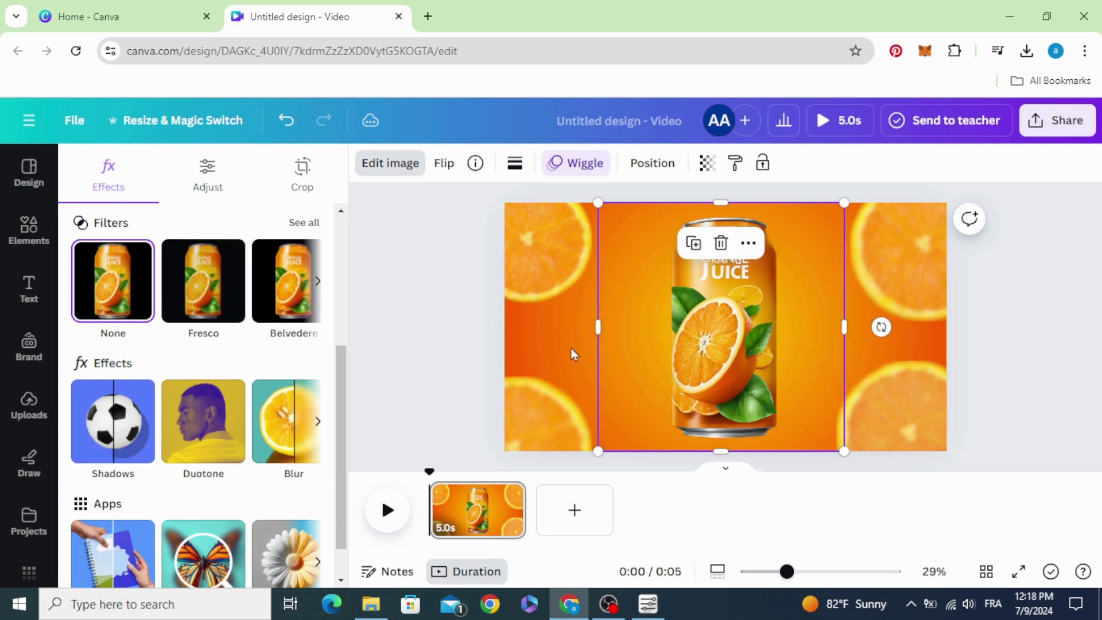
click(270, 428)
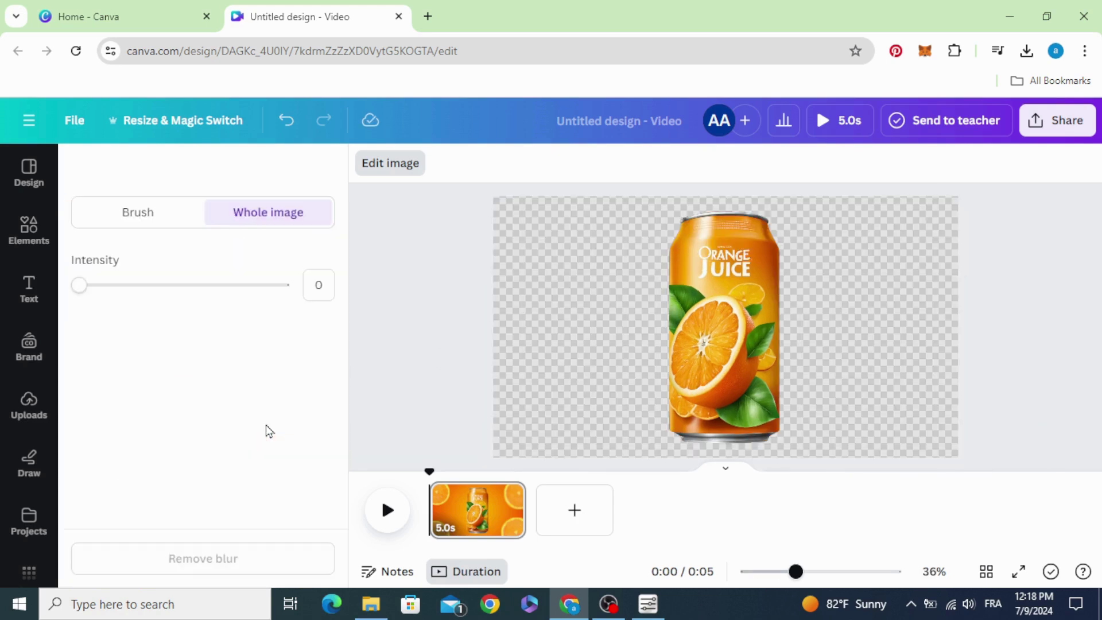
drag(80, 285, 209, 290)
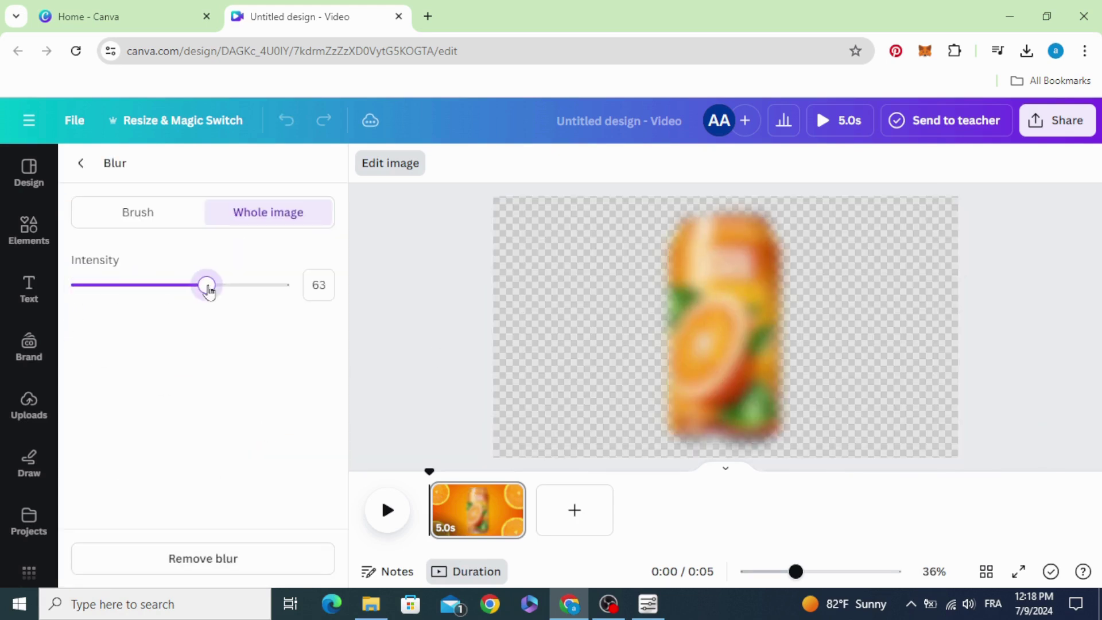
click(81, 163)
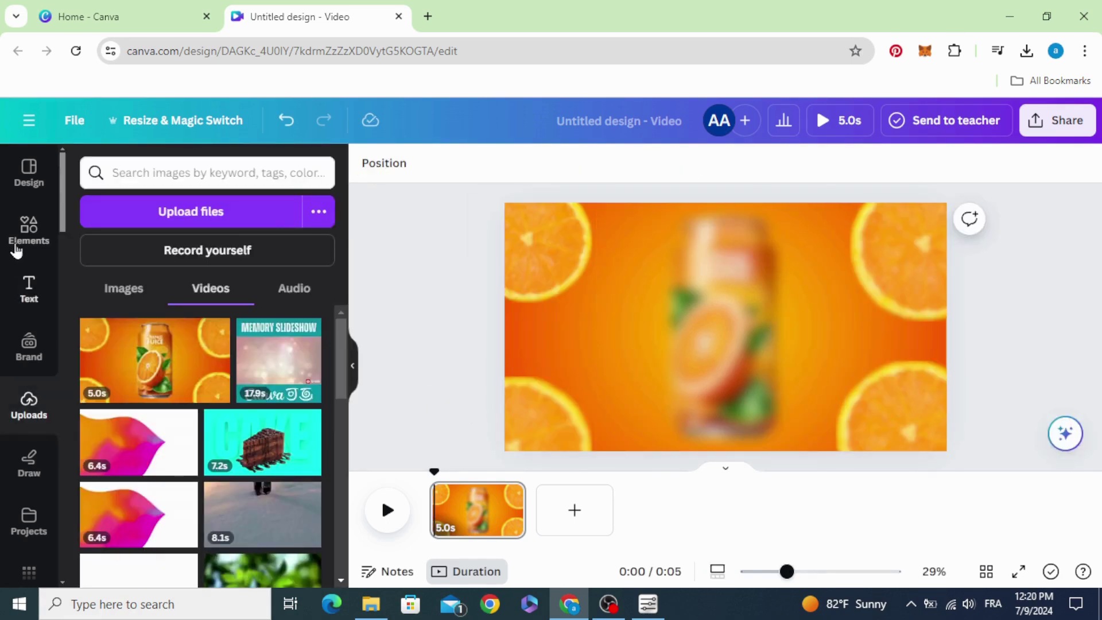
Search Elements for 'vignette overlay' graphics and centre a dark vignette frame over the design
click(22, 245)
triple_click(159, 172)
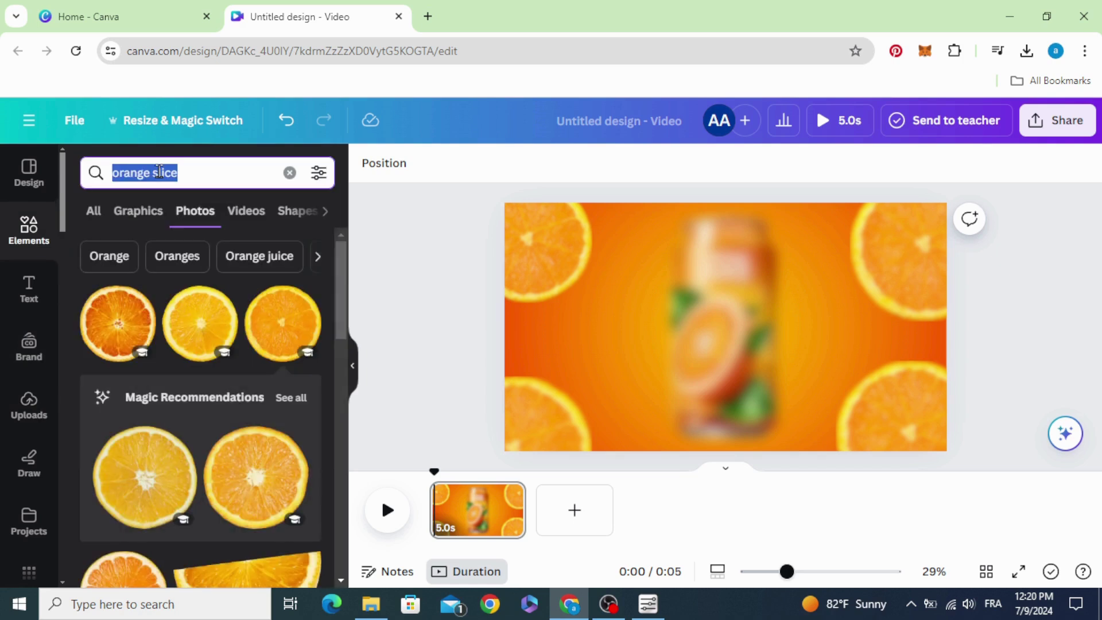
text(vi)
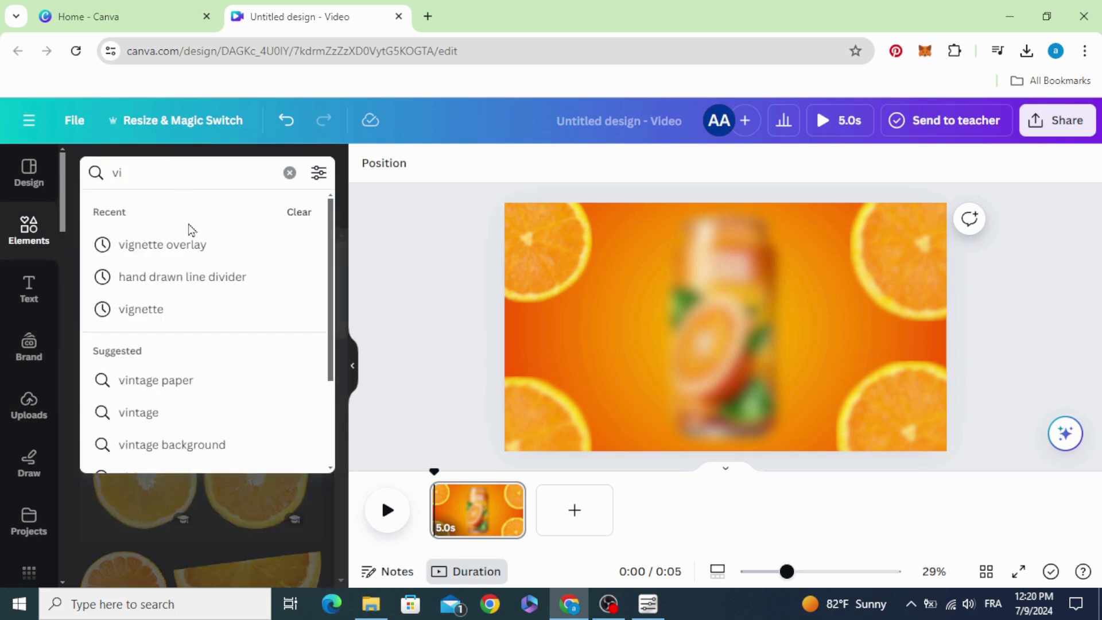
click(160, 245)
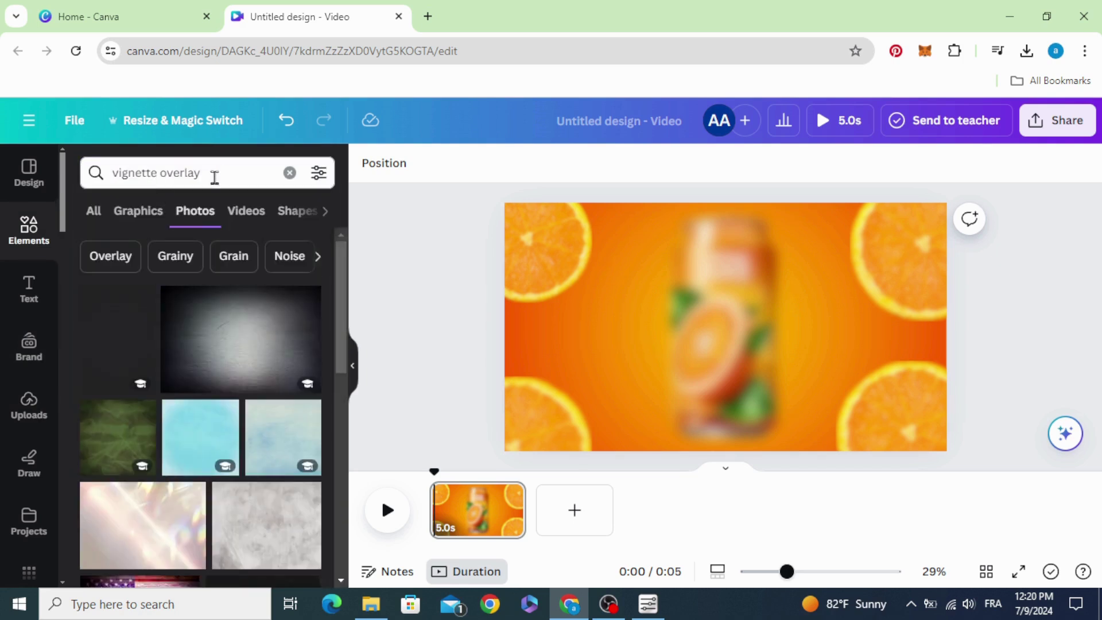
click(138, 211)
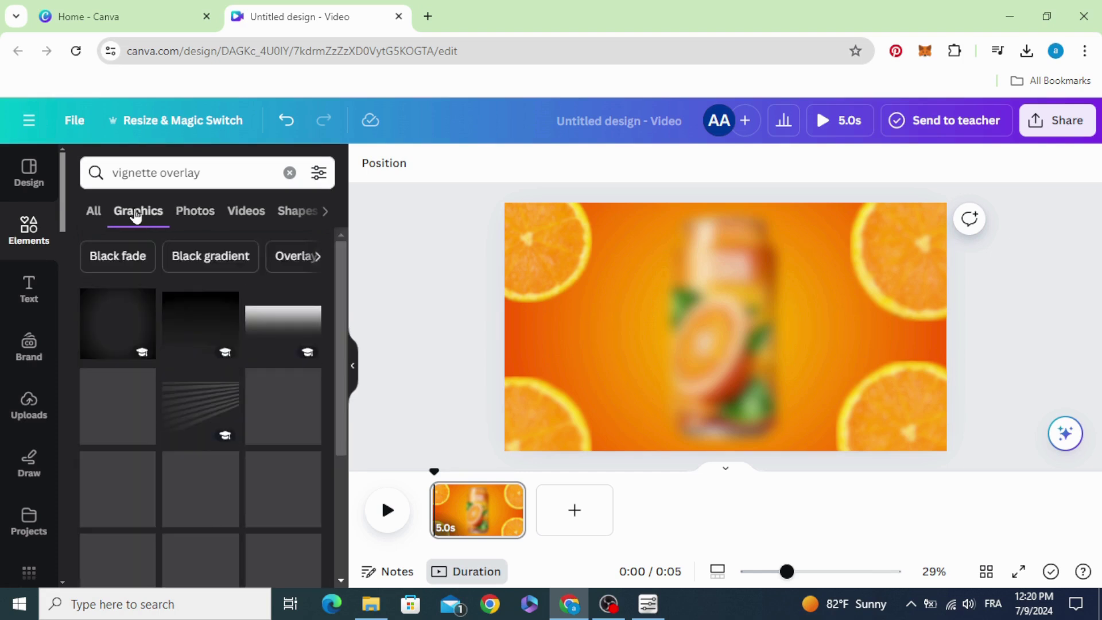
scroll(184, 341, down, 3)
scroll(184, 341, down, 3)
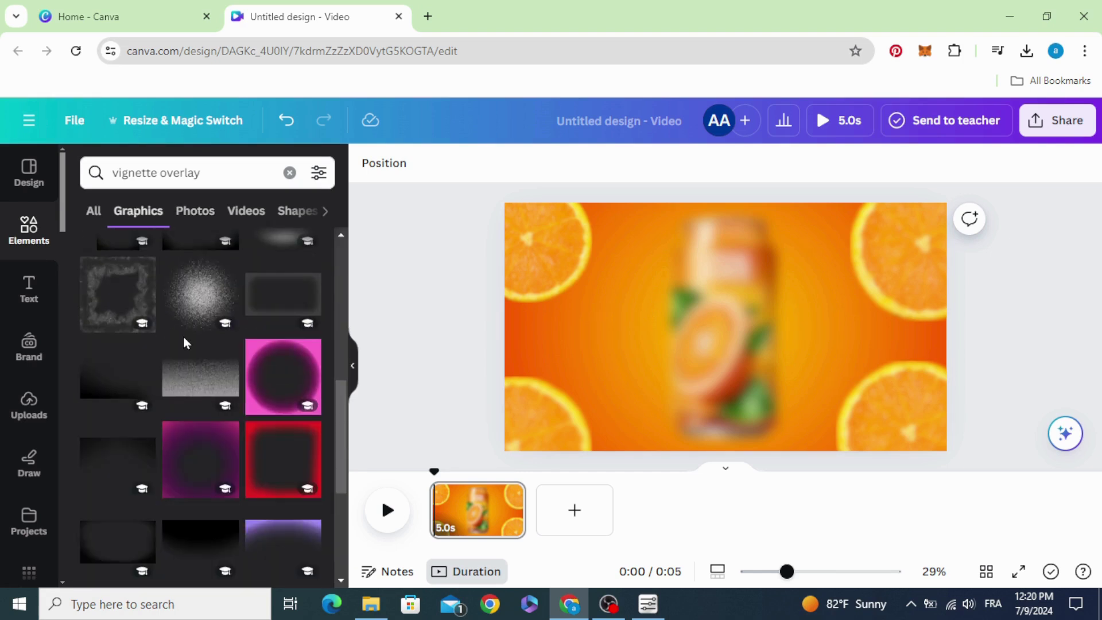
scroll(184, 342, down, 2)
scroll(195, 368, down, 1)
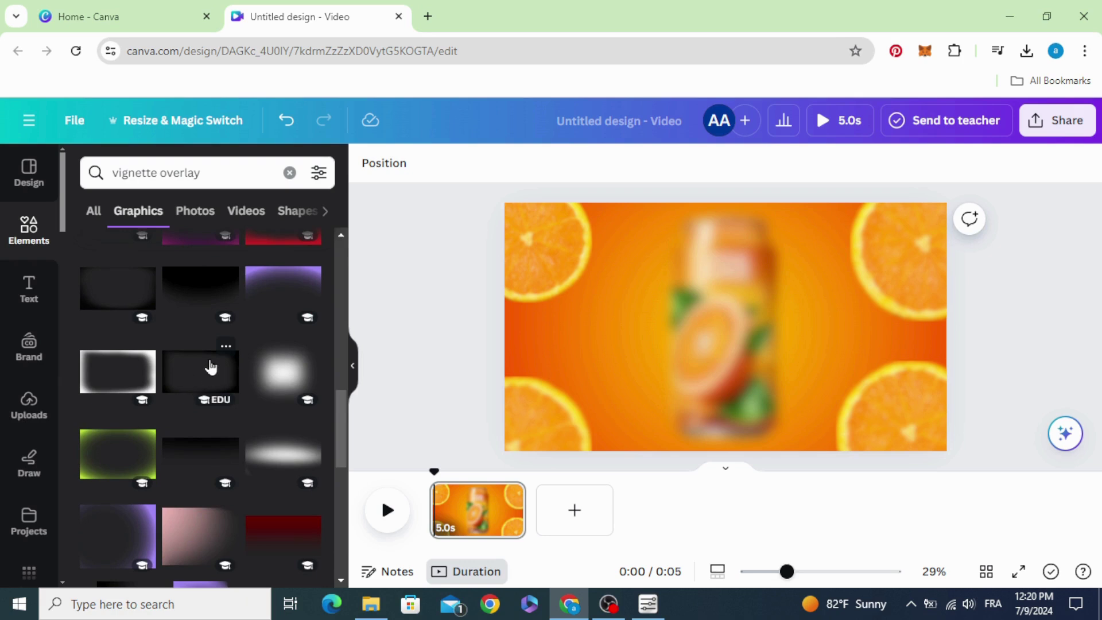
click(192, 376)
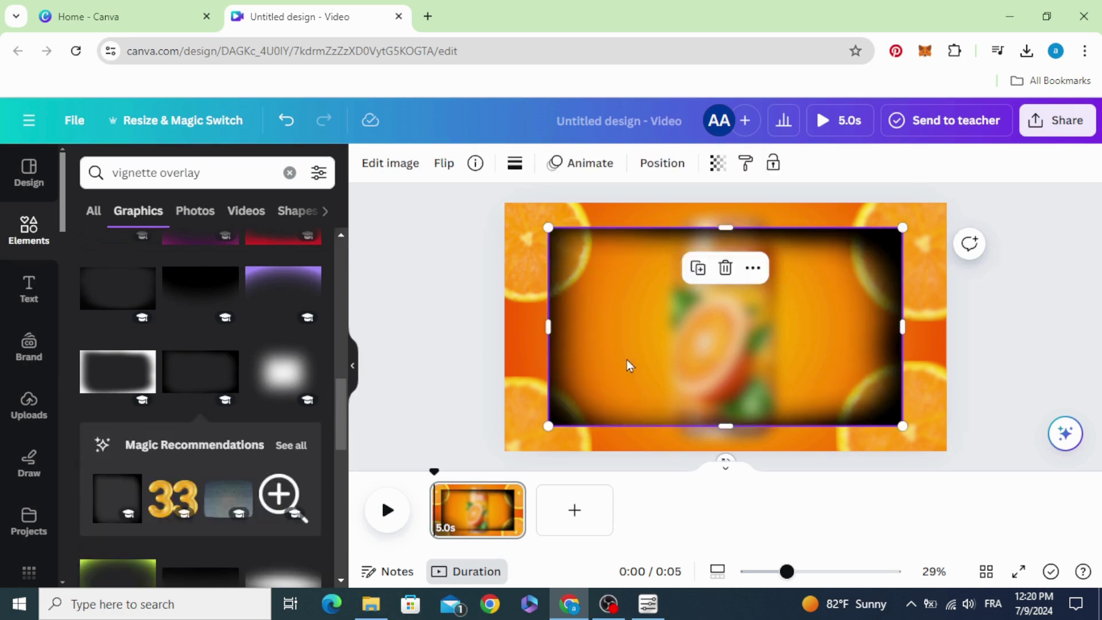
drag(629, 365, 627, 355)
Add the 5.0s orange juice video from uploaded videos and move it toward the top
click(449, 365)
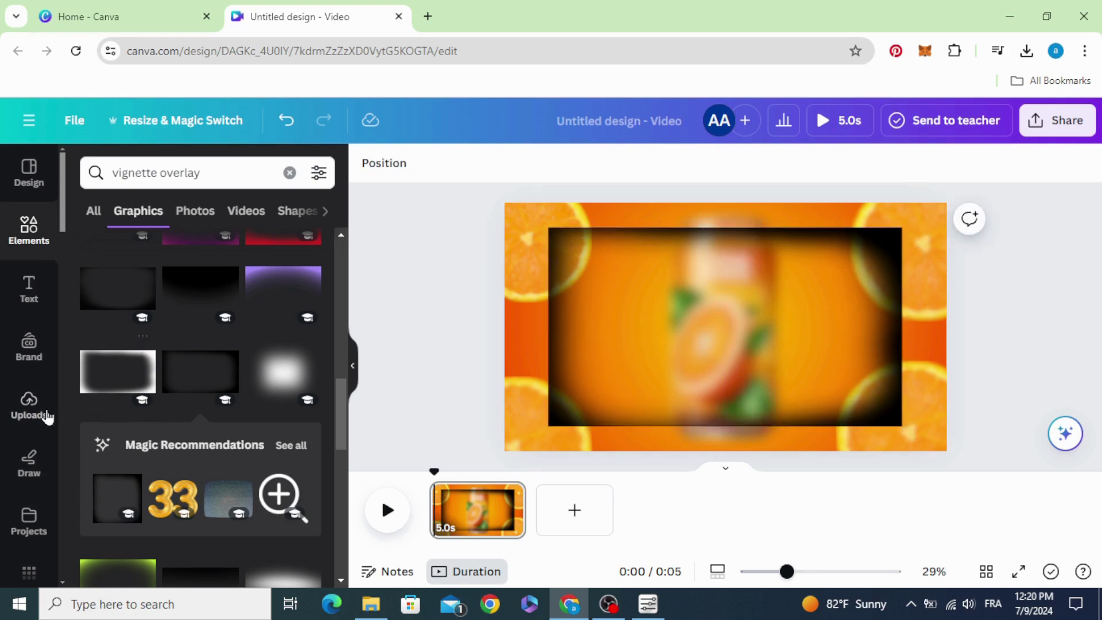
click(48, 418)
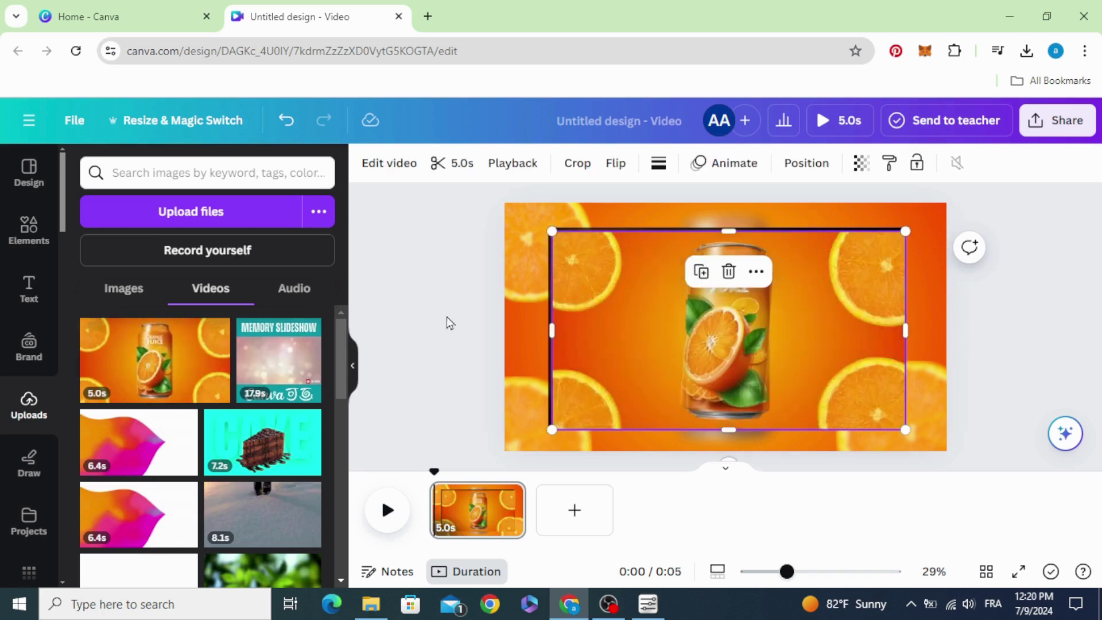
mouse_move(634, 335)
mouse_down()
mouse_move(630, 308)
mouse_move(587, 307)
mouse_up()
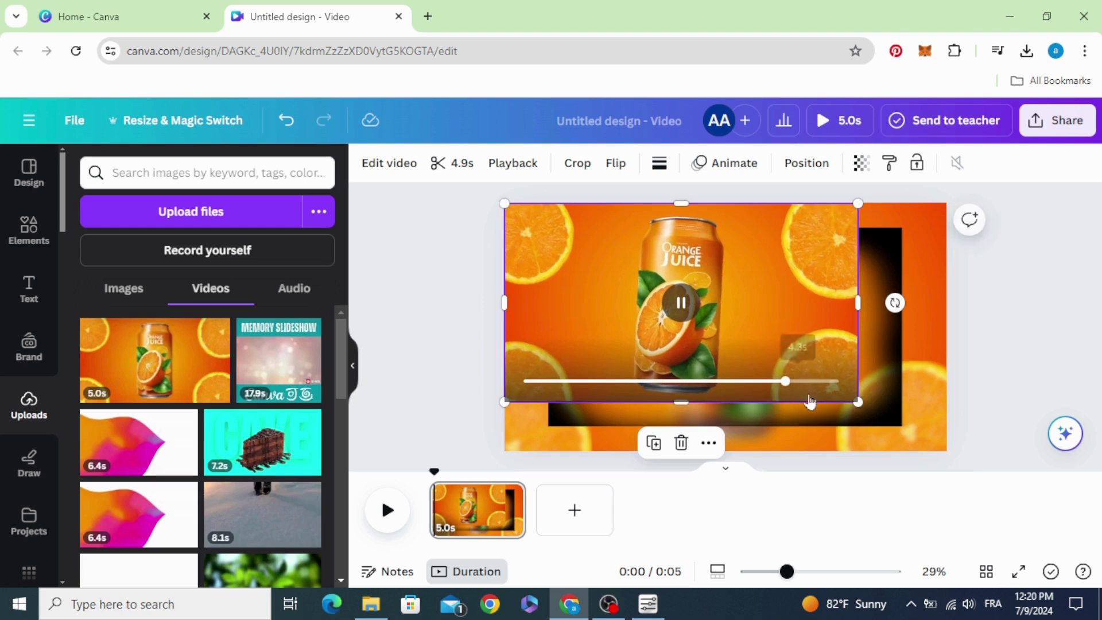
Resize the video's corner, sides, top and bottom to fit inside the dark vignette frame
drag(859, 405, 950, 443)
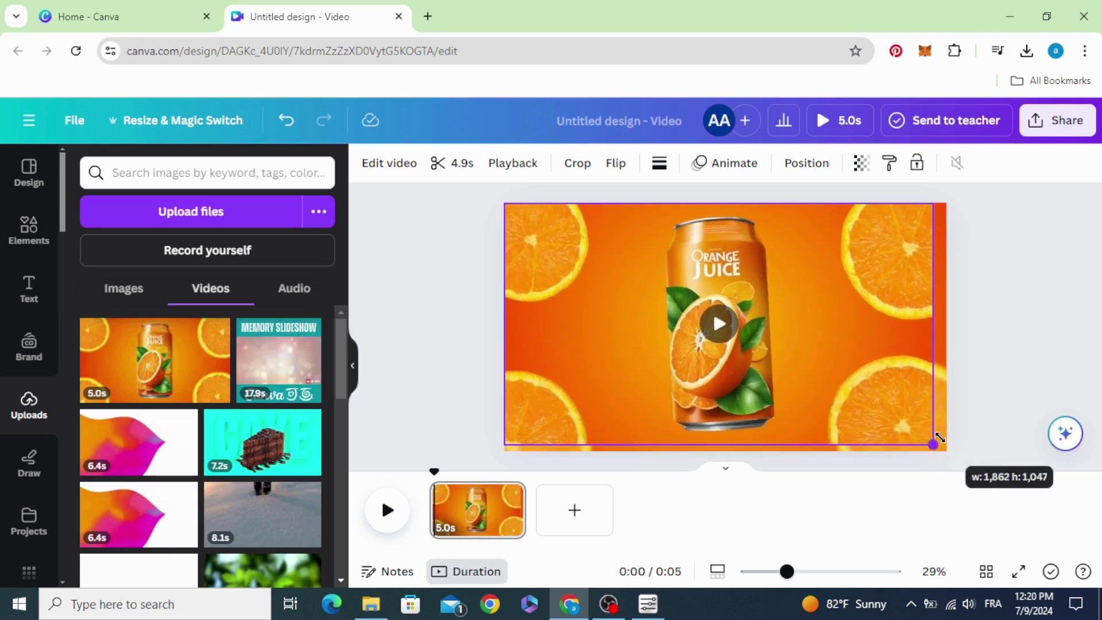
mouse_move(505, 327)
mouse_down()
mouse_move(581, 326)
mouse_move(548, 327)
mouse_up()
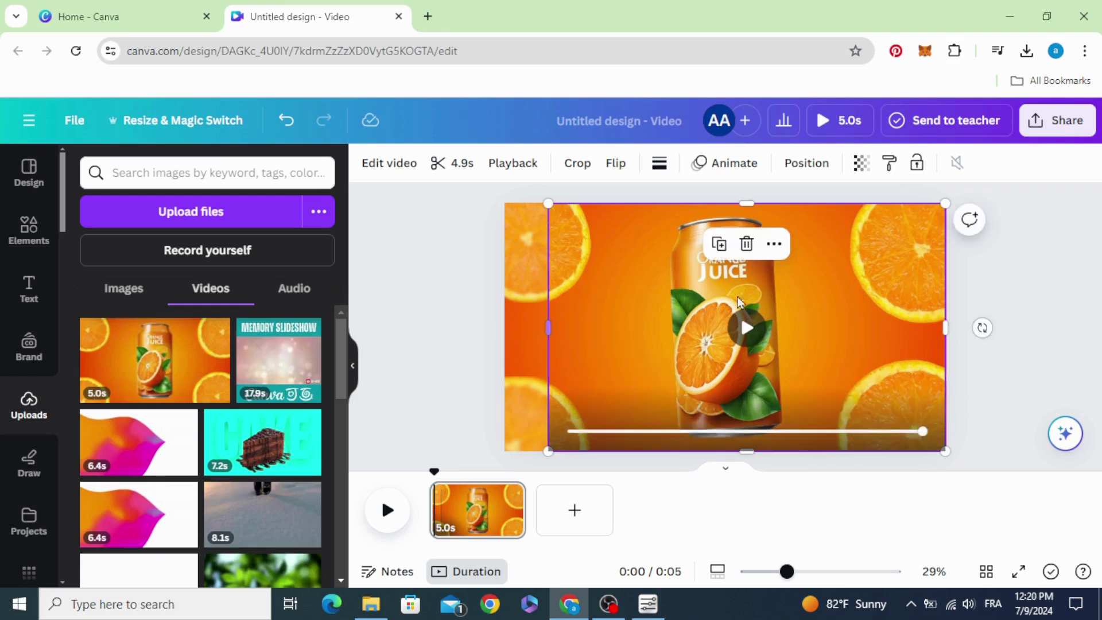
drag(942, 334, 902, 328)
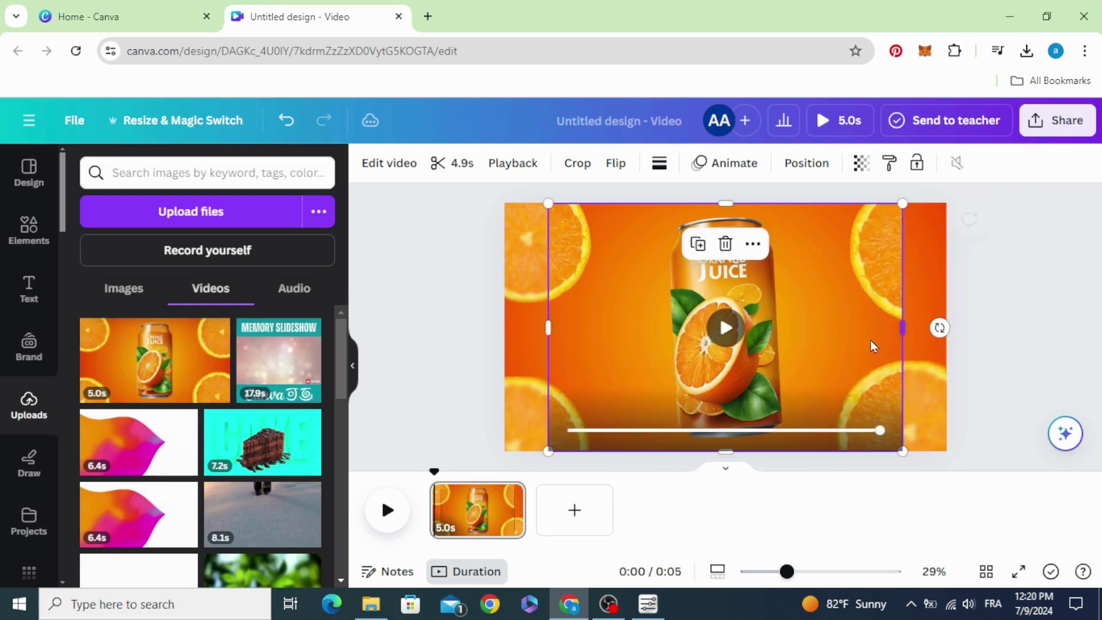
mouse_move(733, 202)
mouse_down()
mouse_move(739, 243)
mouse_move(736, 227)
mouse_up()
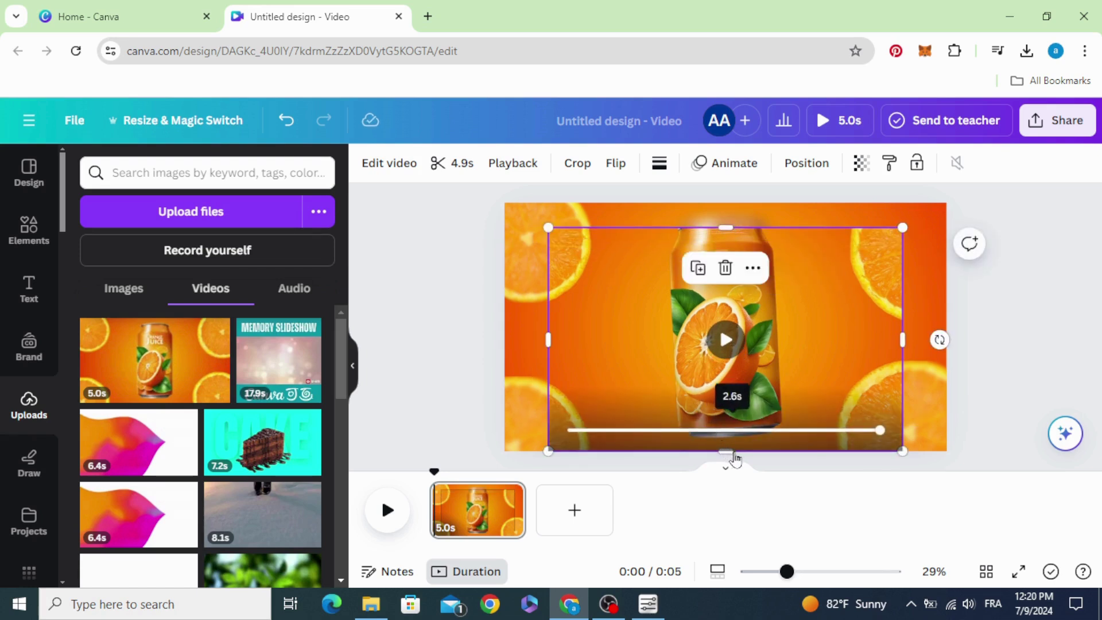
drag(734, 456, 757, 423)
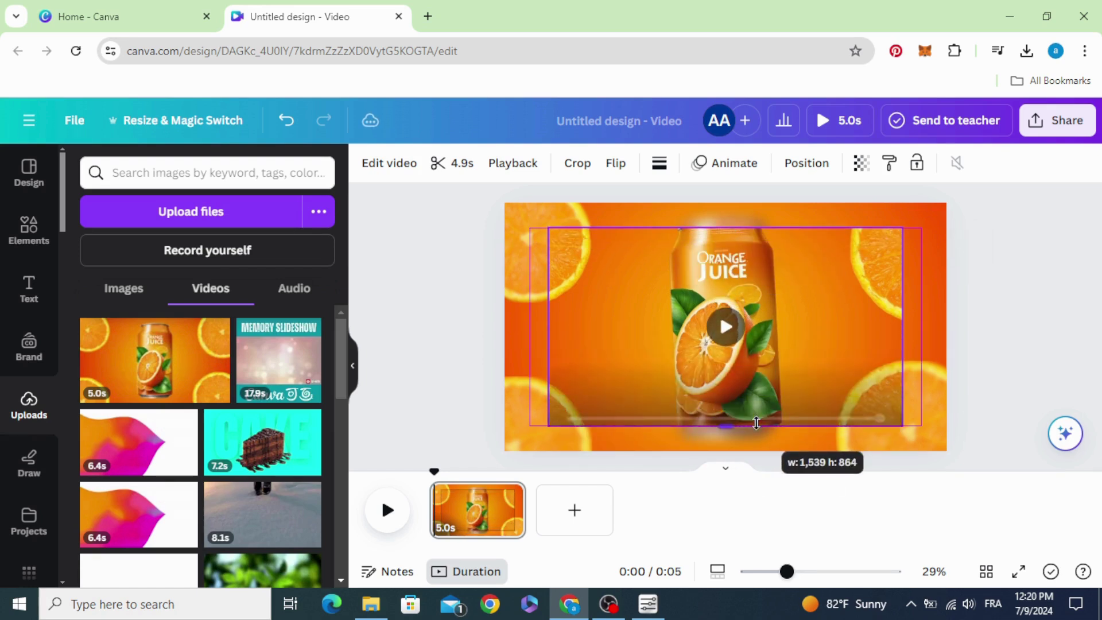
Send the juice video backward, behind the dark vignette overlay
right_click(612, 281)
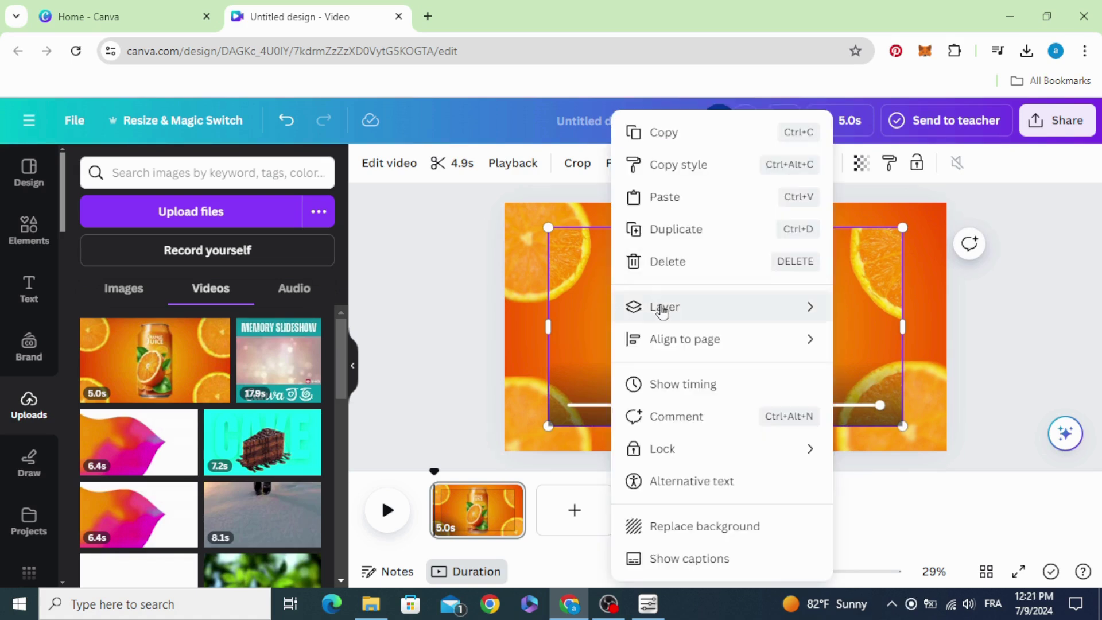
mouse_move(688, 306)
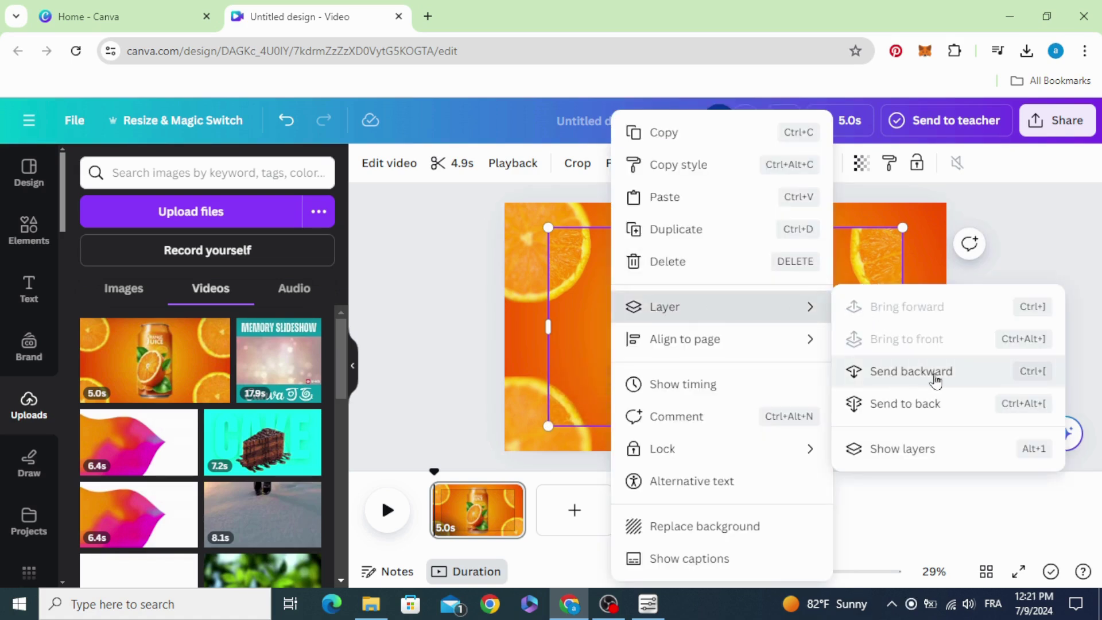
click(936, 378)
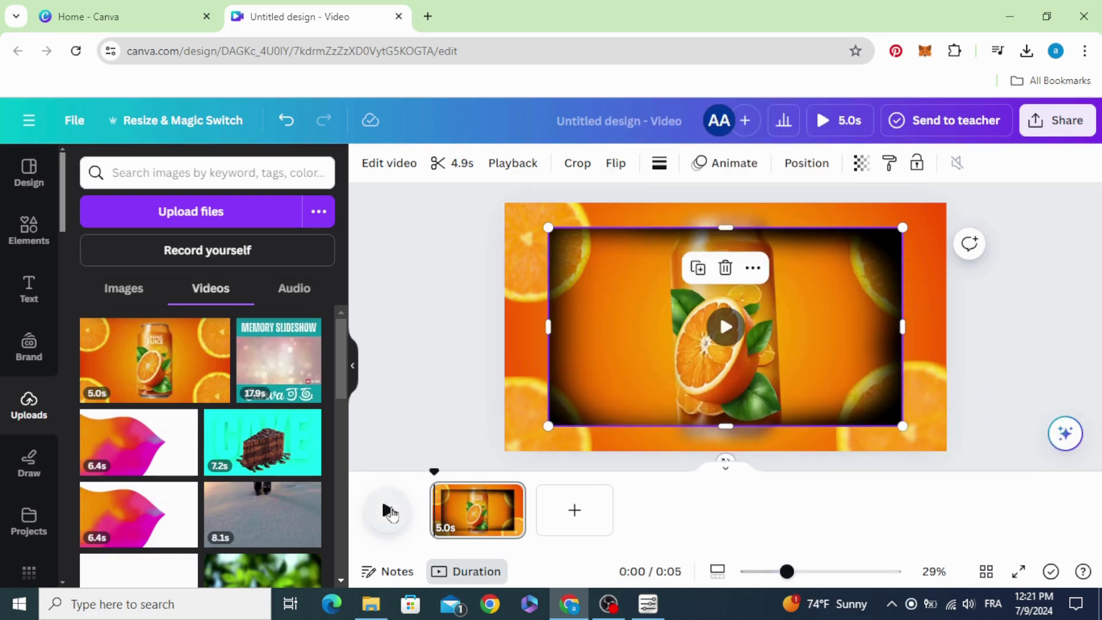